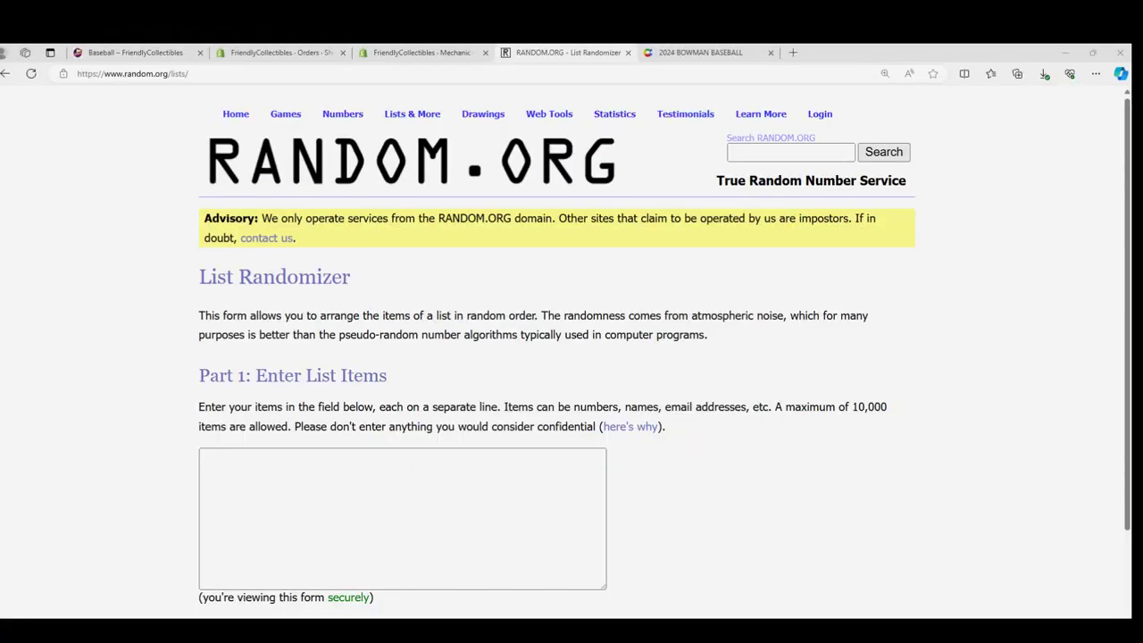
Copy the owner names in Notepad and paste a second copy on a new line below the list
left_click_drag(1127, 169, 560, 117)
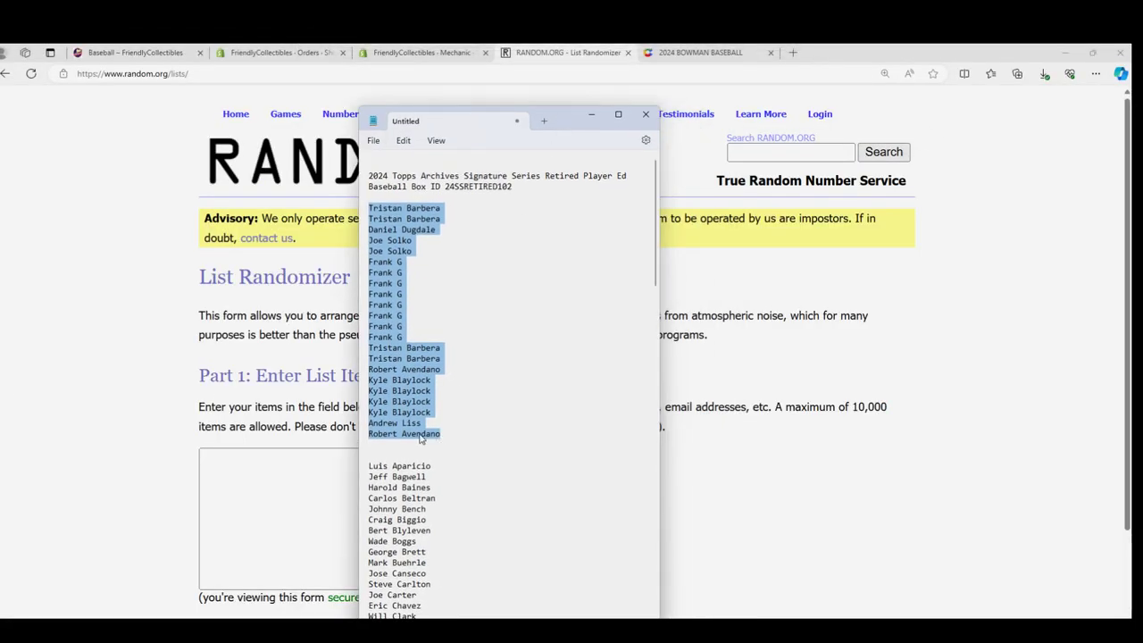
right_click(389, 386)
left_click(413, 442)
left_click(459, 438)
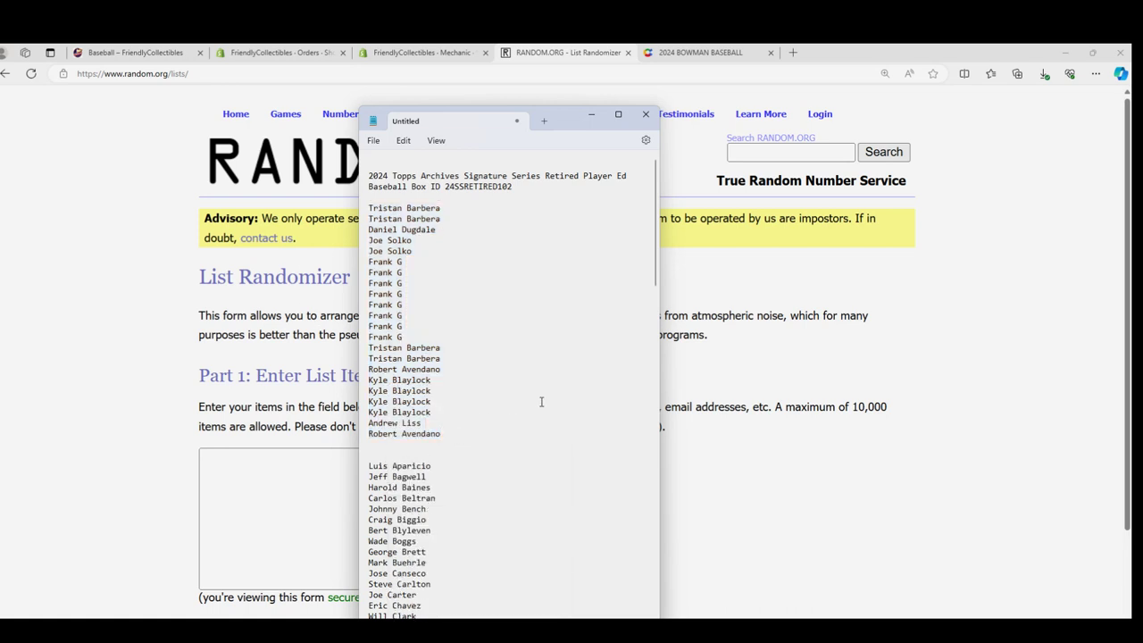
key("Return")
key("ctrl+v")
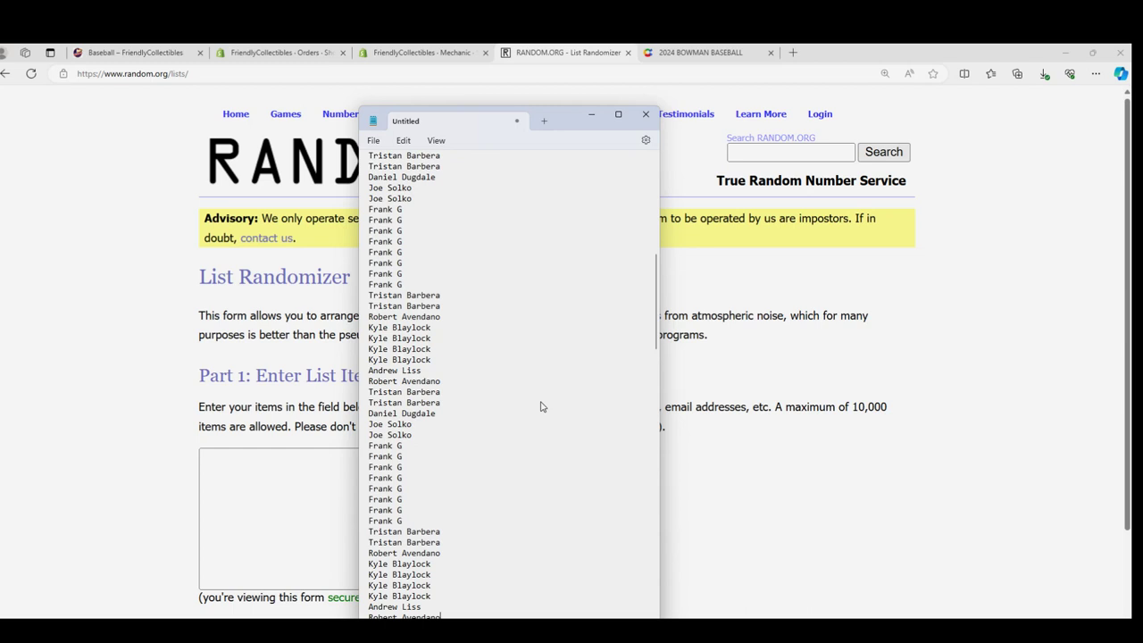
Select the entire doubled owner name list
scroll(541, 407, "down", 5)
scroll(516, 406, "down", 2)
mouse_move(458, 557)
left_mouse_down()
mouse_move(384, 329)
mouse_move(384, 159)
mouse_move(389, 196)
left_mouse_up()
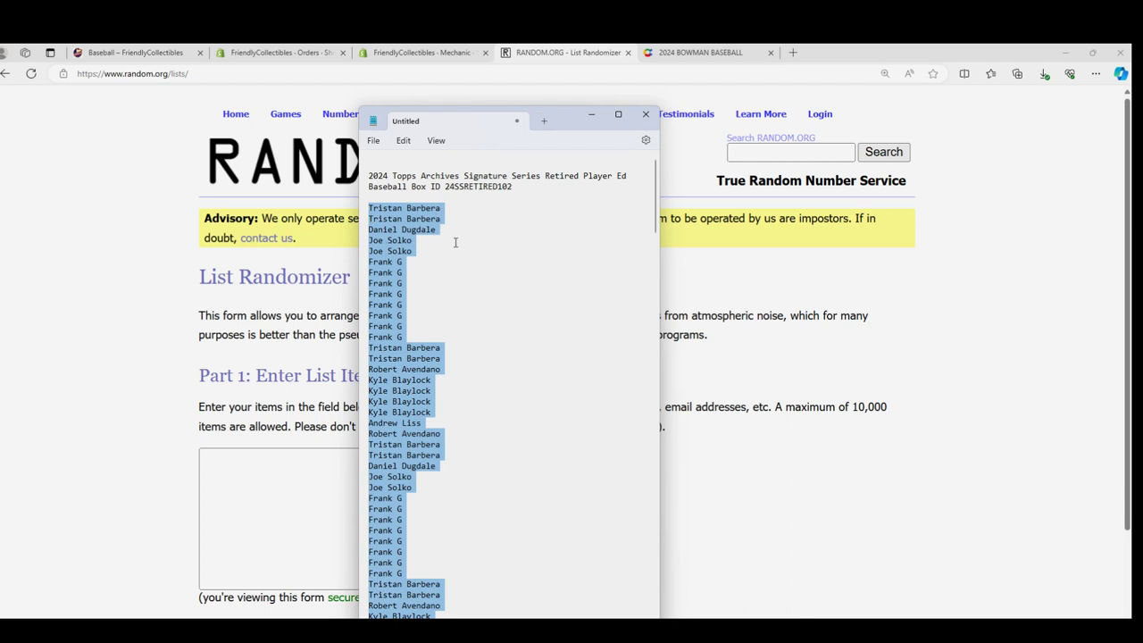
Copy the doubled owner list and paste it into the List Randomizer's list items box
right_click(376, 258)
left_click(415, 317)
left_click(236, 469)
right_click(251, 477)
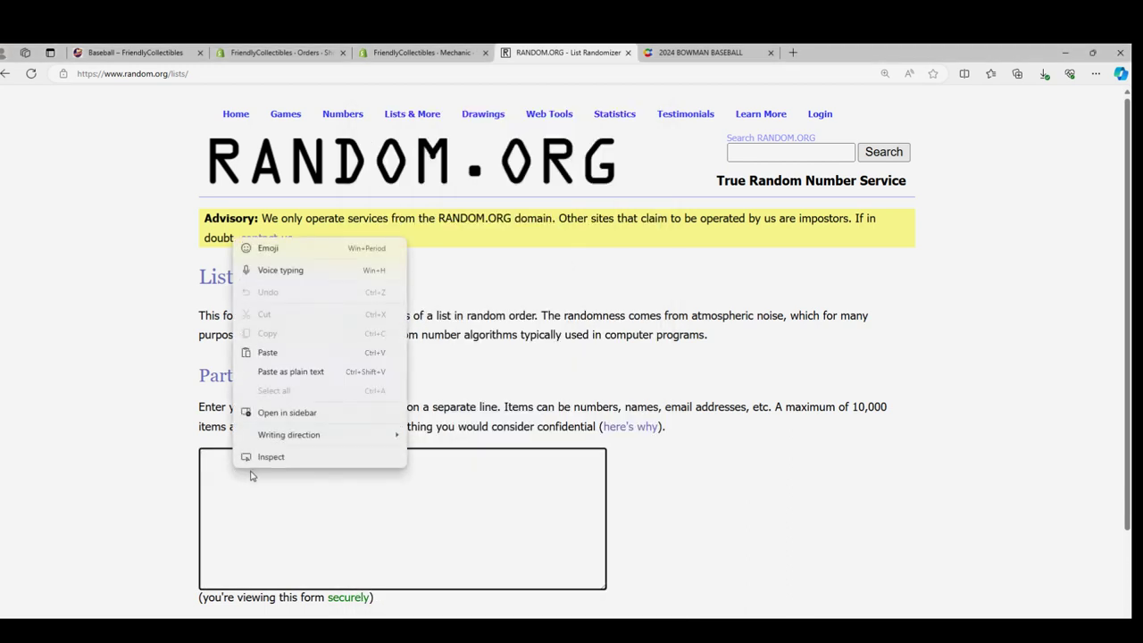
left_click(265, 354)
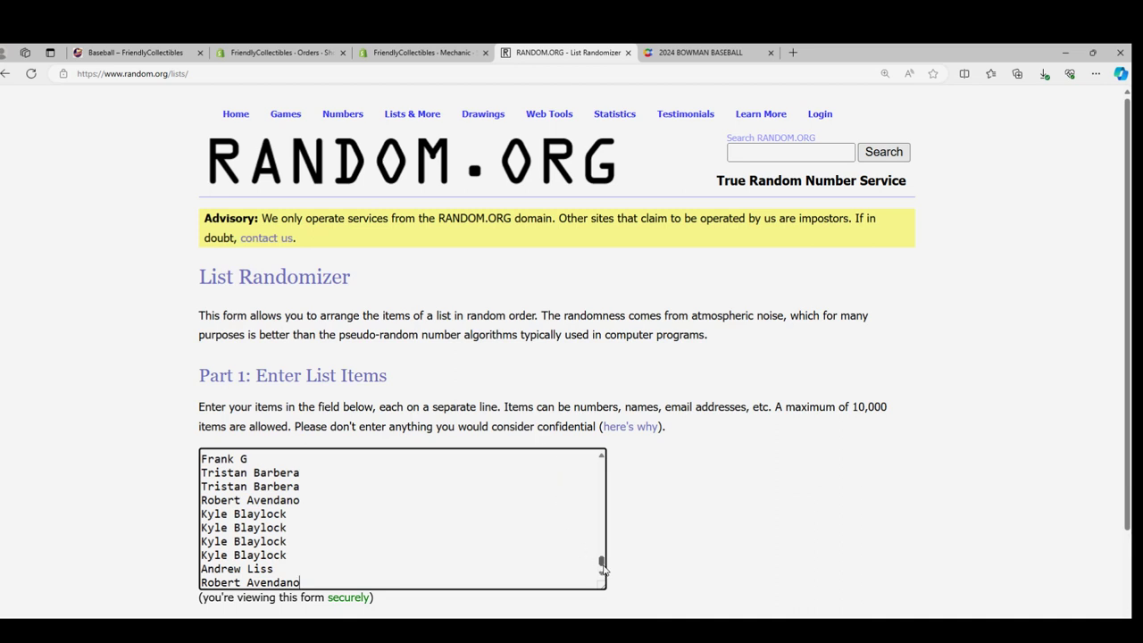
mouse_move(602, 565)
left_mouse_down()
mouse_move(613, 433)
mouse_move(608, 581)
left_mouse_up()
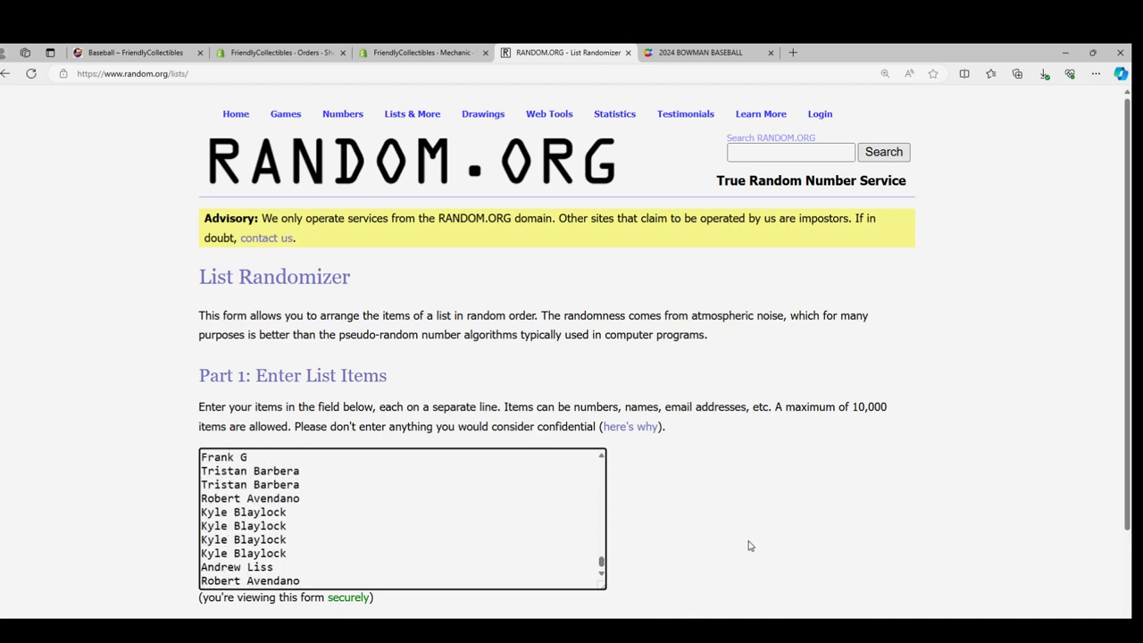
scroll(730, 547, "down", 2)
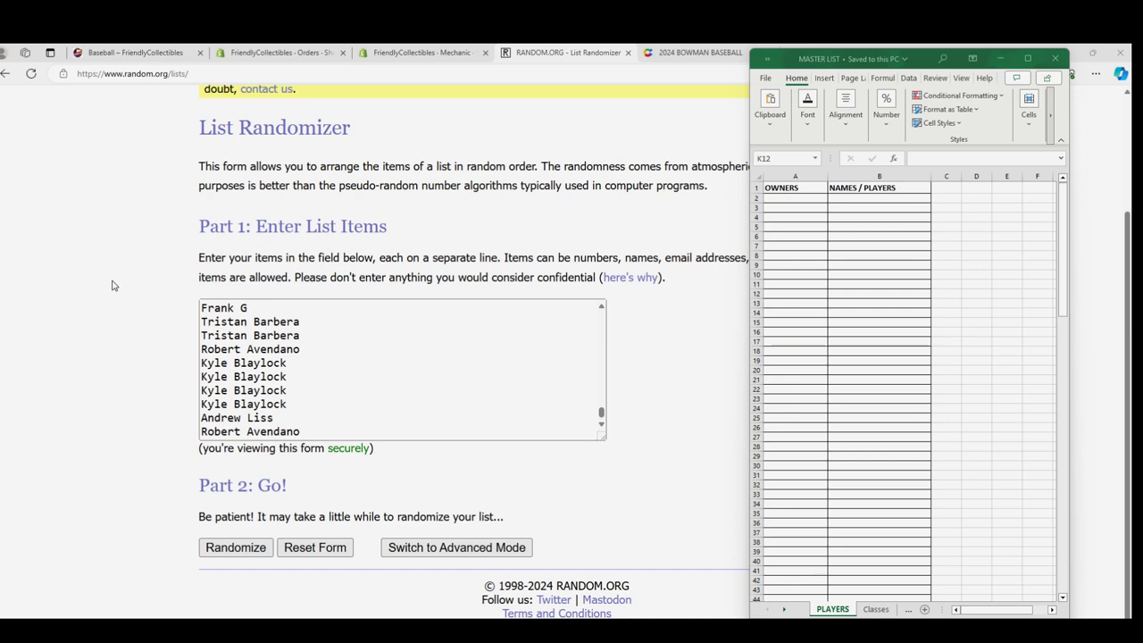
Randomize the 132 owner names, then randomize them a second time with Again!
left_click(236, 547)
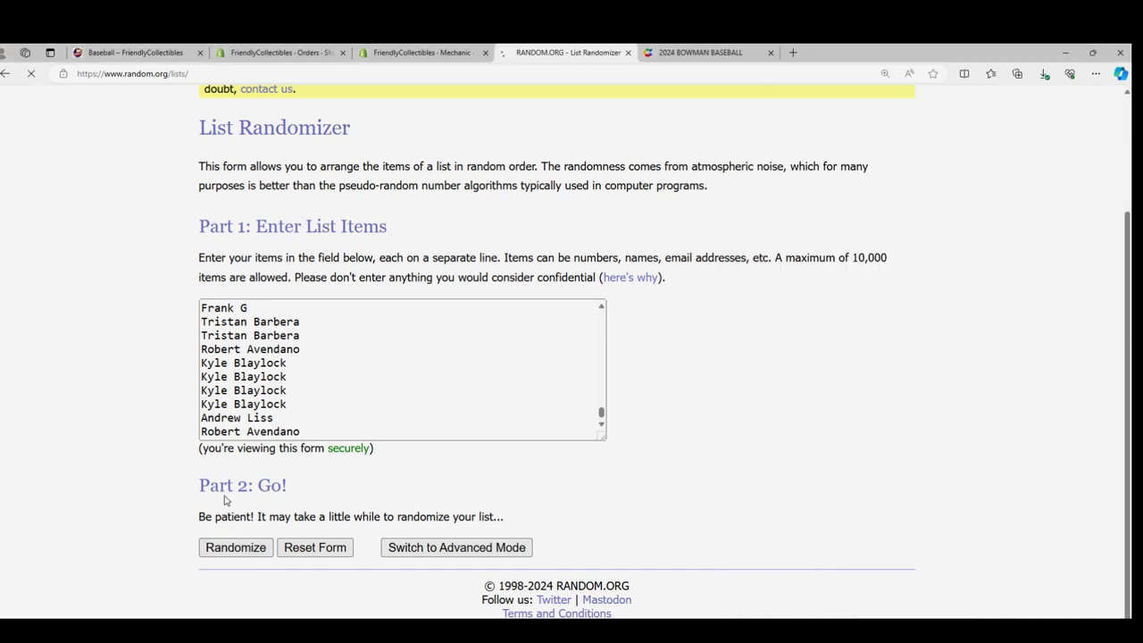
scroll(261, 321, "down", 19)
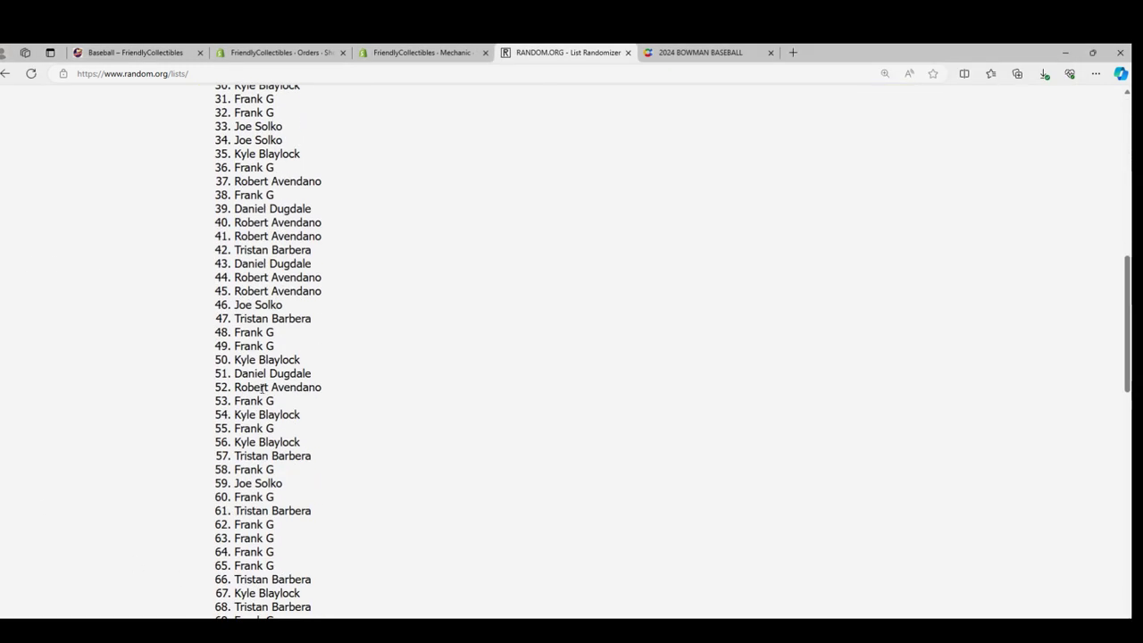
left_click(220, 547)
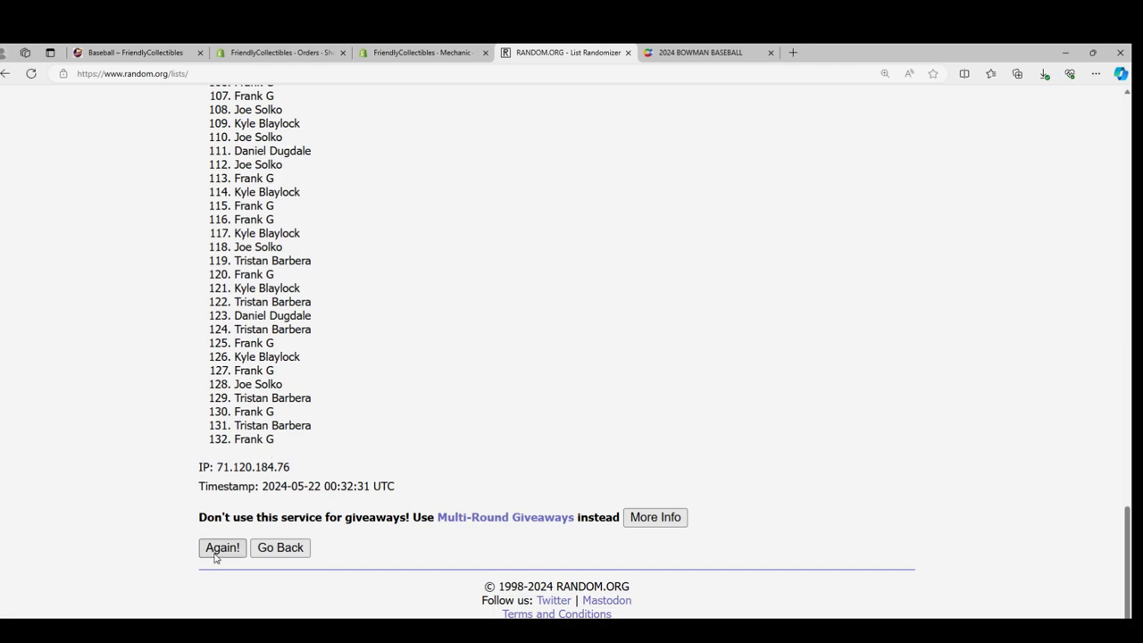
scroll(230, 491, "down", 19)
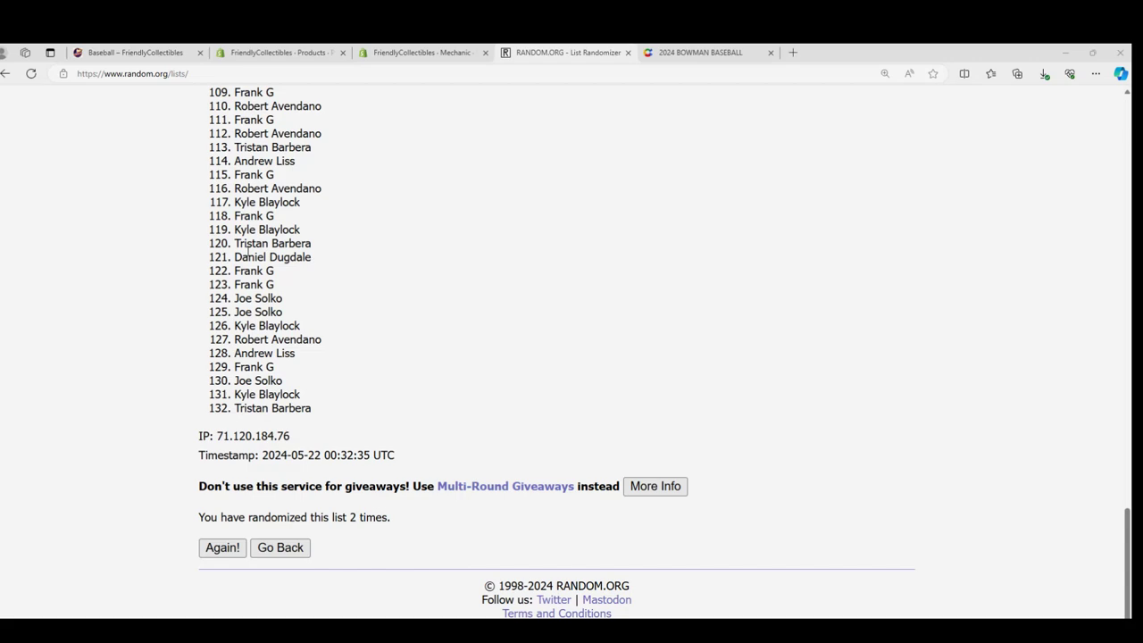
Re-randomize the owner list five more times, reaching seven randomizations in total
left_click(218, 552)
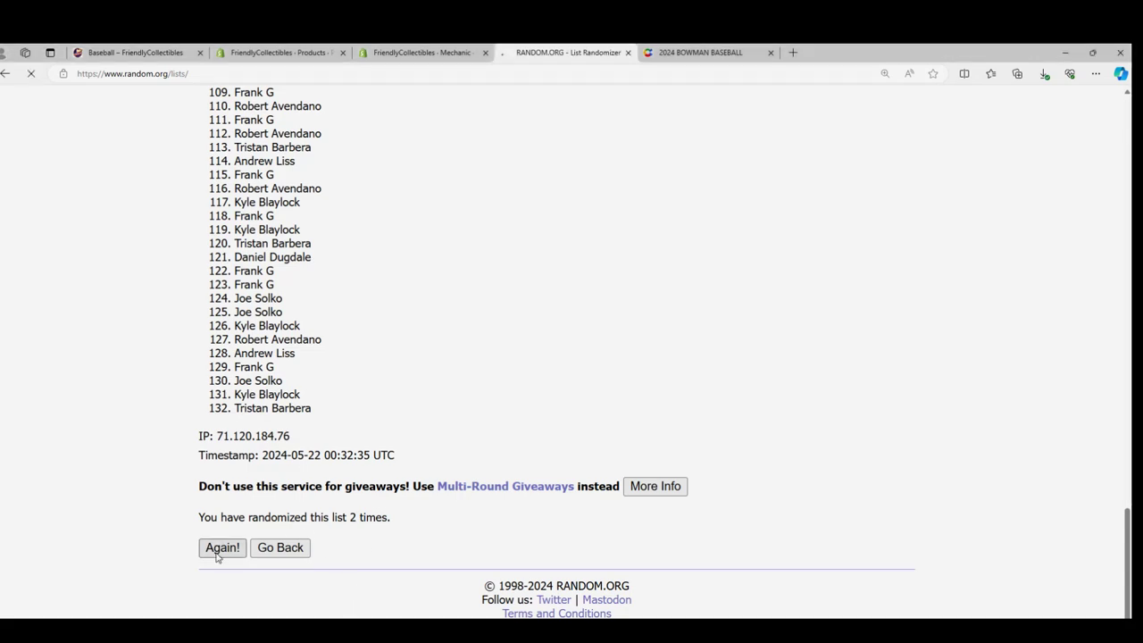
scroll(211, 521, "down", 15)
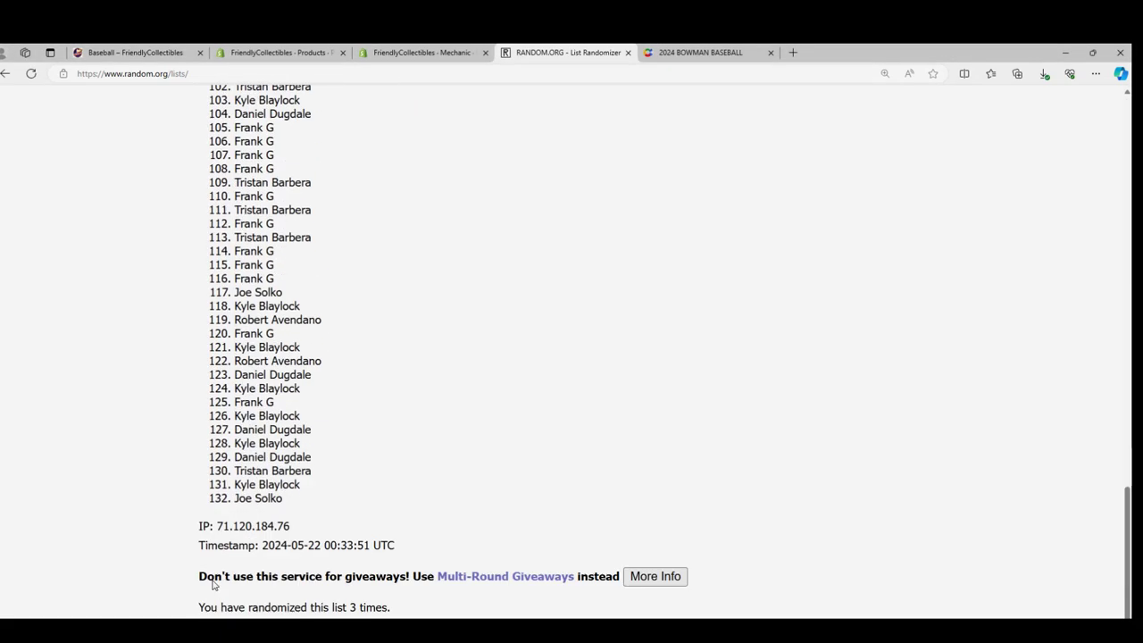
scroll(213, 584, "down", 2)
left_click(202, 544)
scroll(193, 527, "down", 10)
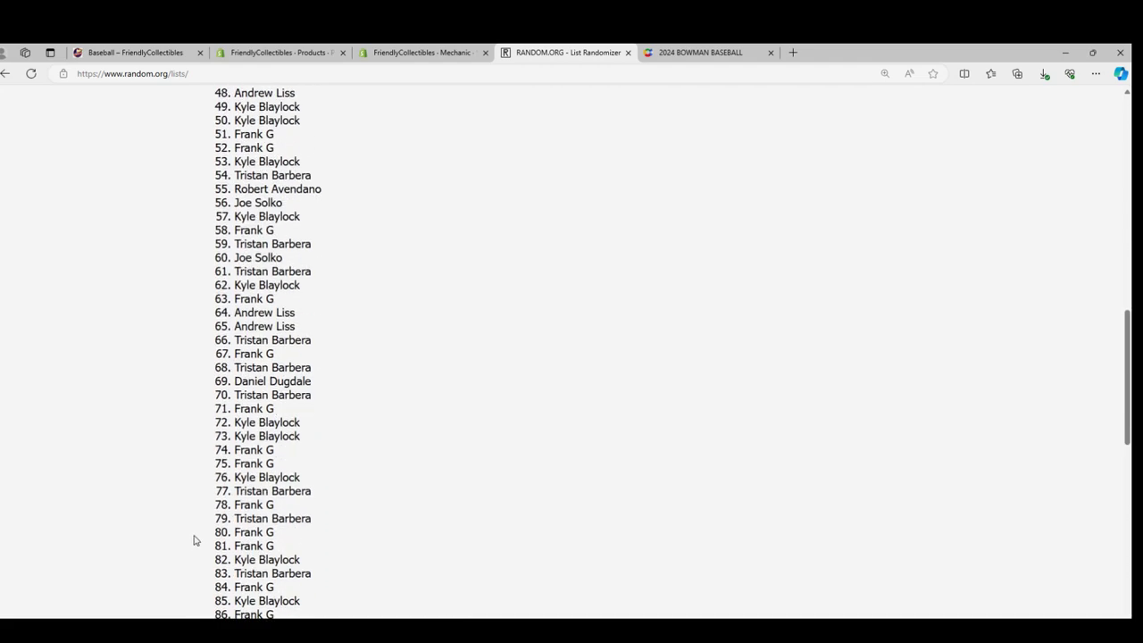
scroll(194, 540, "down", 10)
left_click(202, 549)
scroll(196, 554, "down", 4)
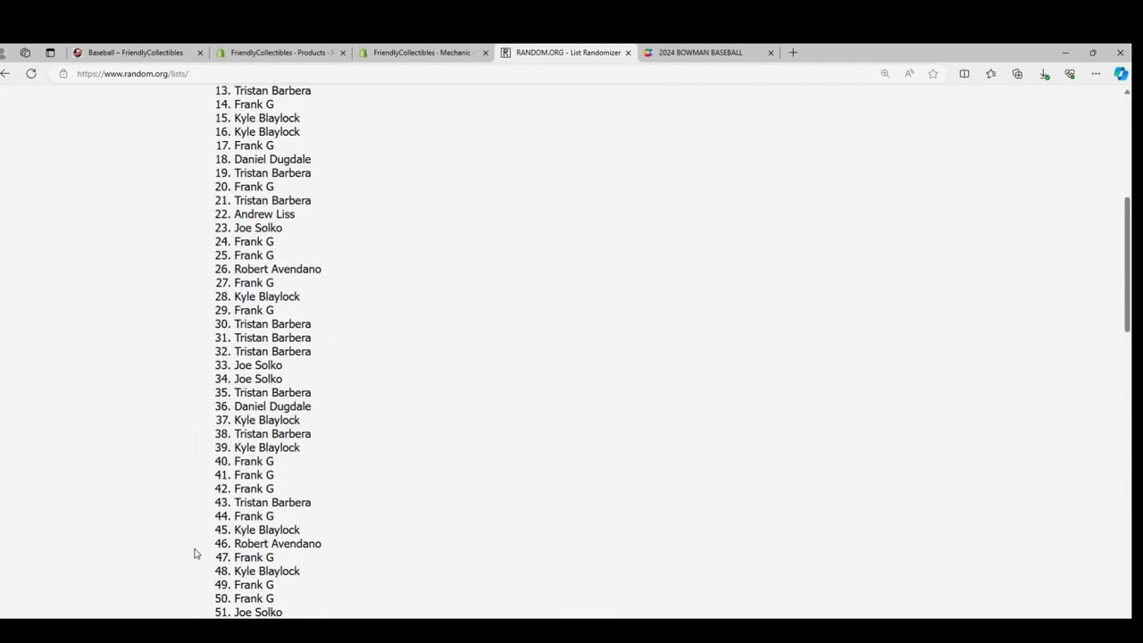
scroll(194, 553, "down", 15)
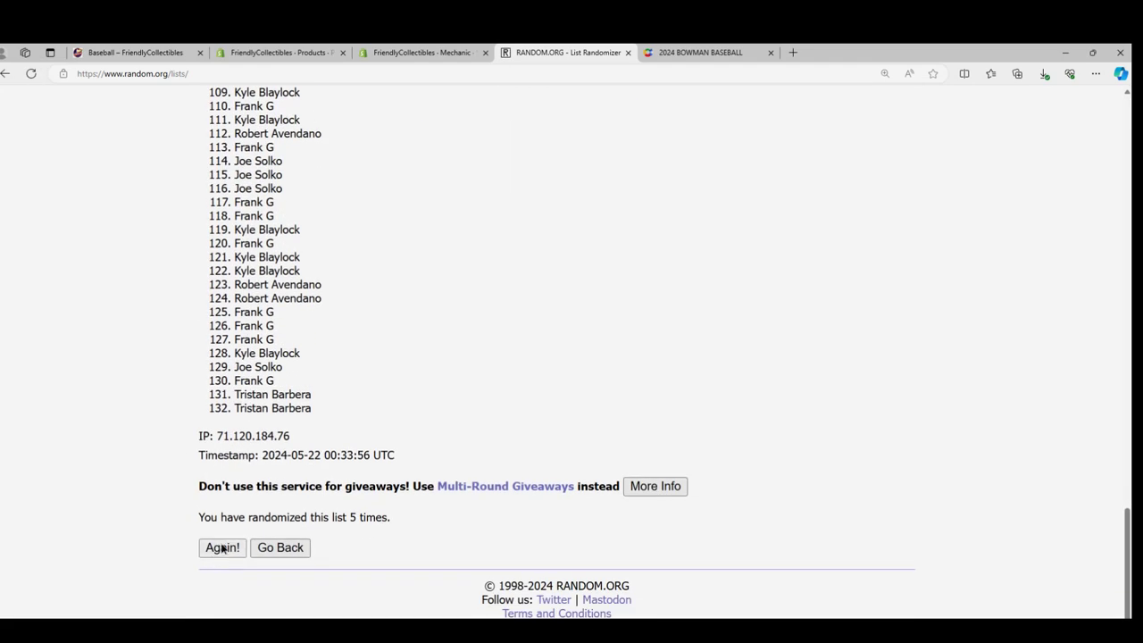
left_click(223, 548)
scroll(204, 536, "down", 20)
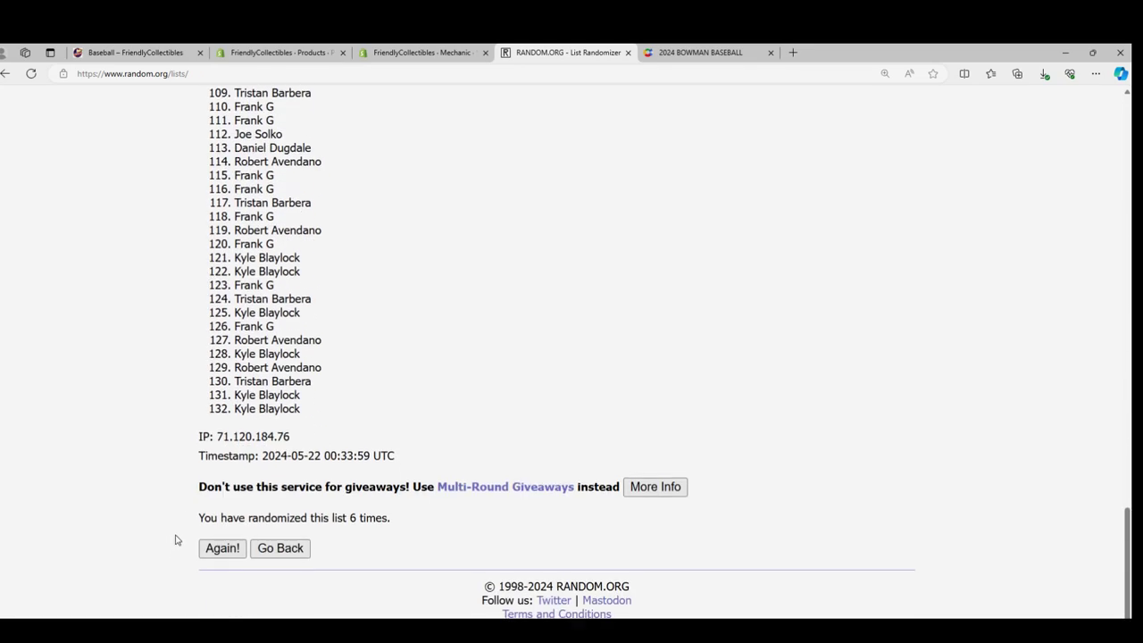
left_click(214, 549)
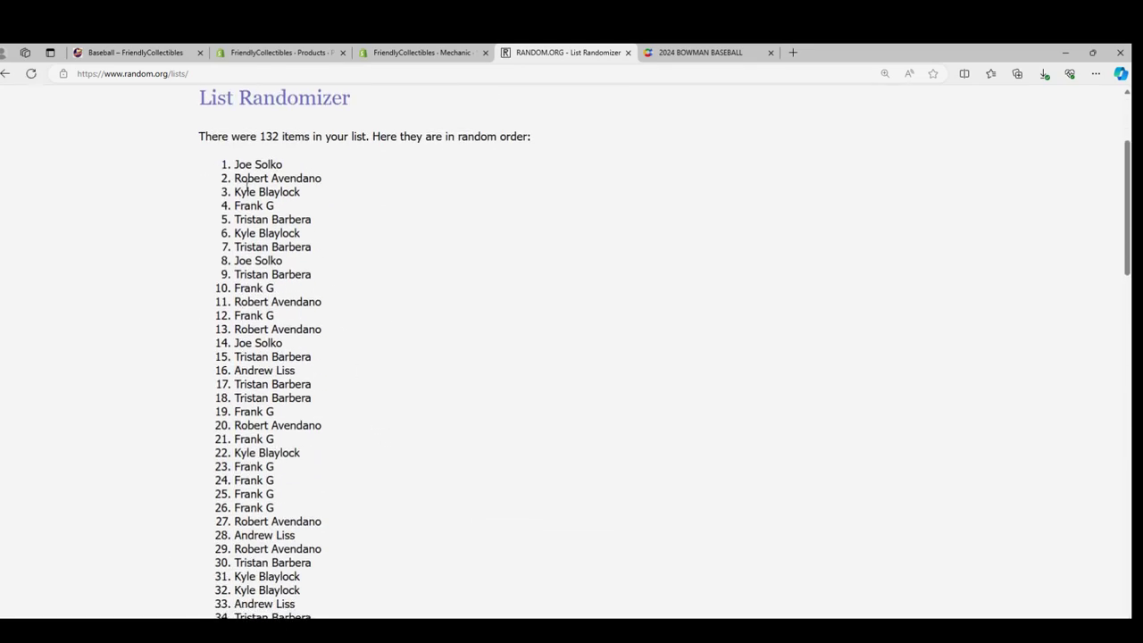
Select all 132 items of the final randomized order and copy them
mouse_move(236, 165)
left_mouse_down()
mouse_move(352, 487)
mouse_move(352, 391)
mouse_move(327, 404)
left_mouse_up()
right_click(265, 384)
left_click(304, 392)
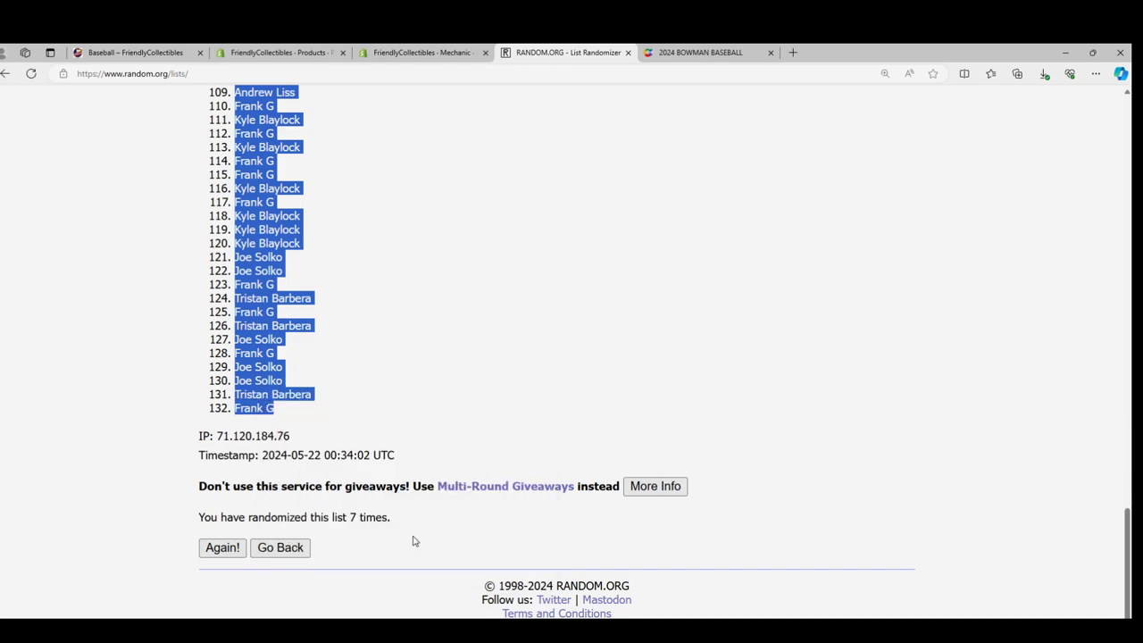
scroll(358, 465, "up", 15)
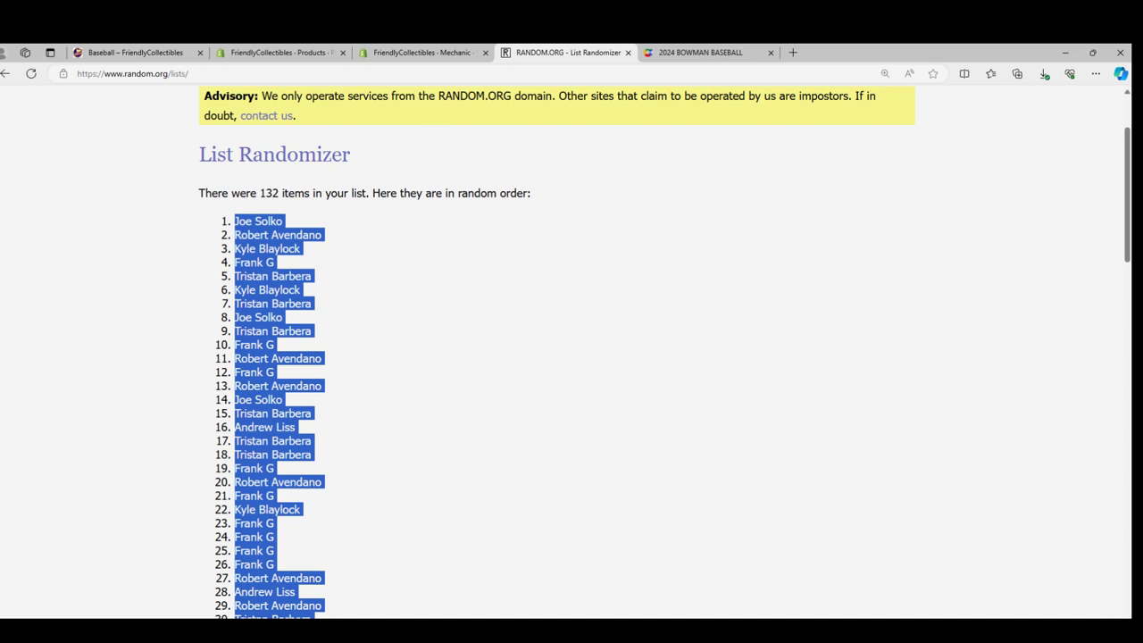
Paste the randomized owner names as plain text starting at cell A2 under OWNERS
key("alt+Tab")
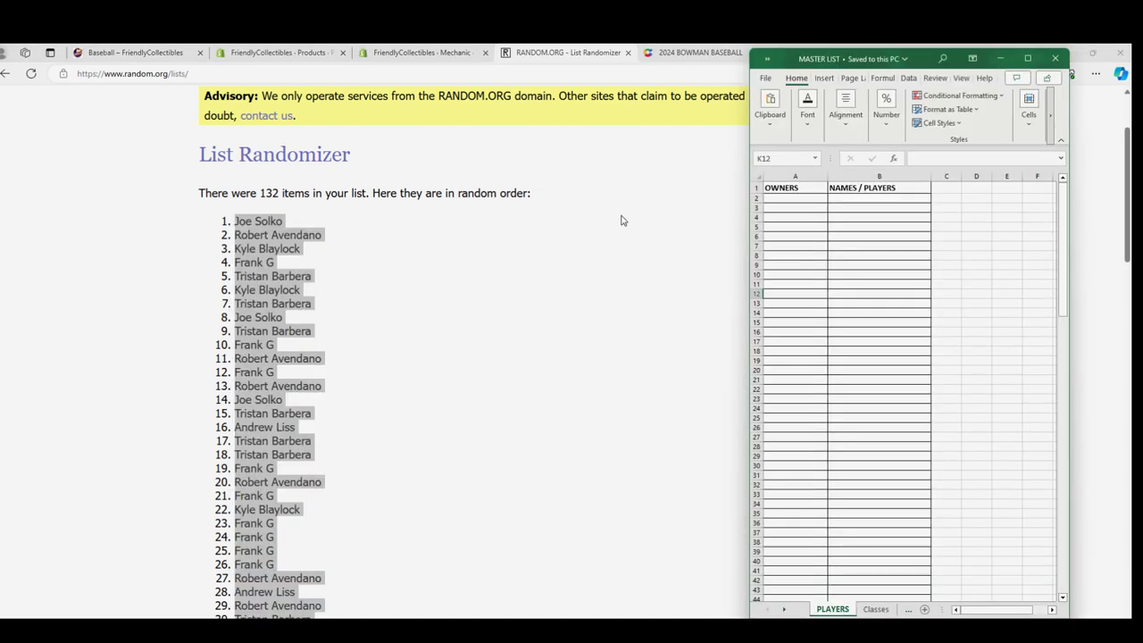
left_click(772, 199)
right_click(771, 198)
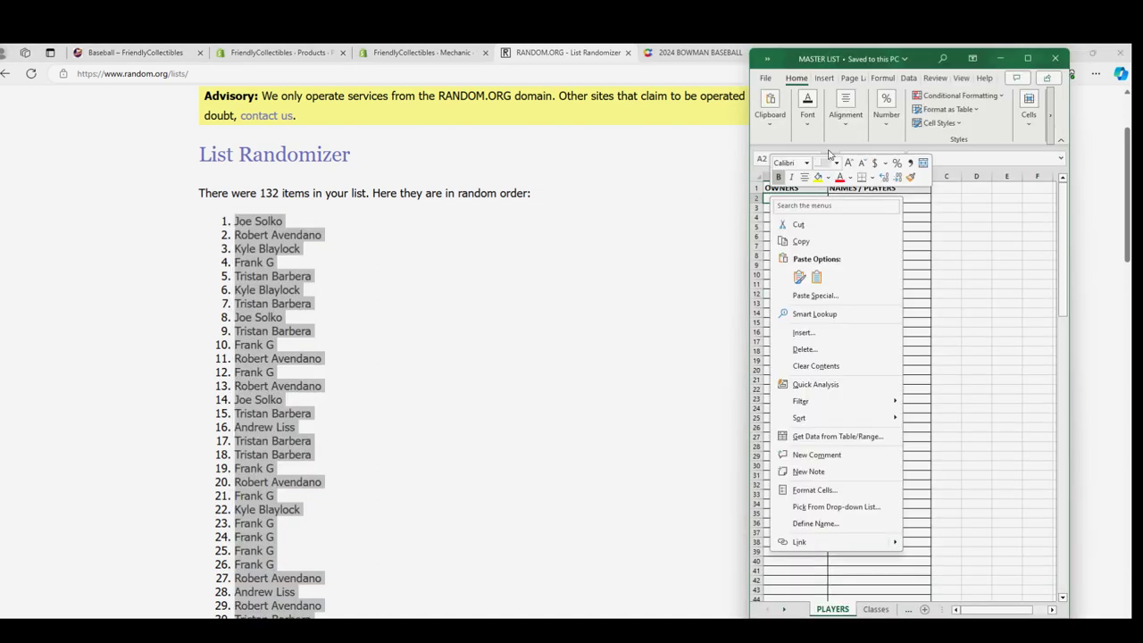
left_click(818, 307)
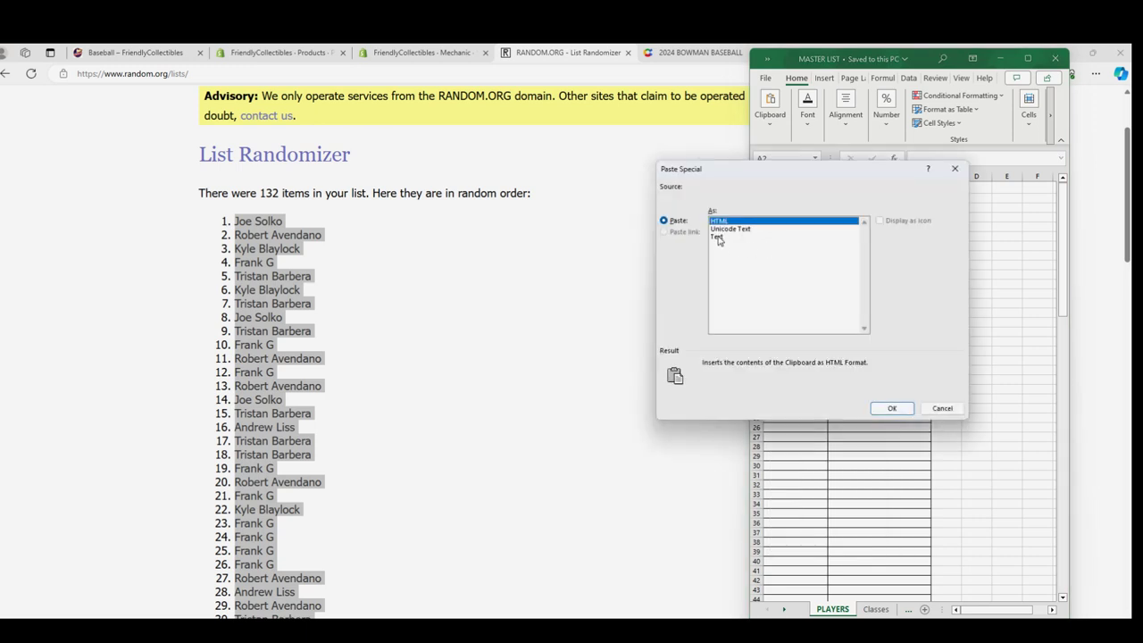
left_click(719, 237)
left_click(890, 409)
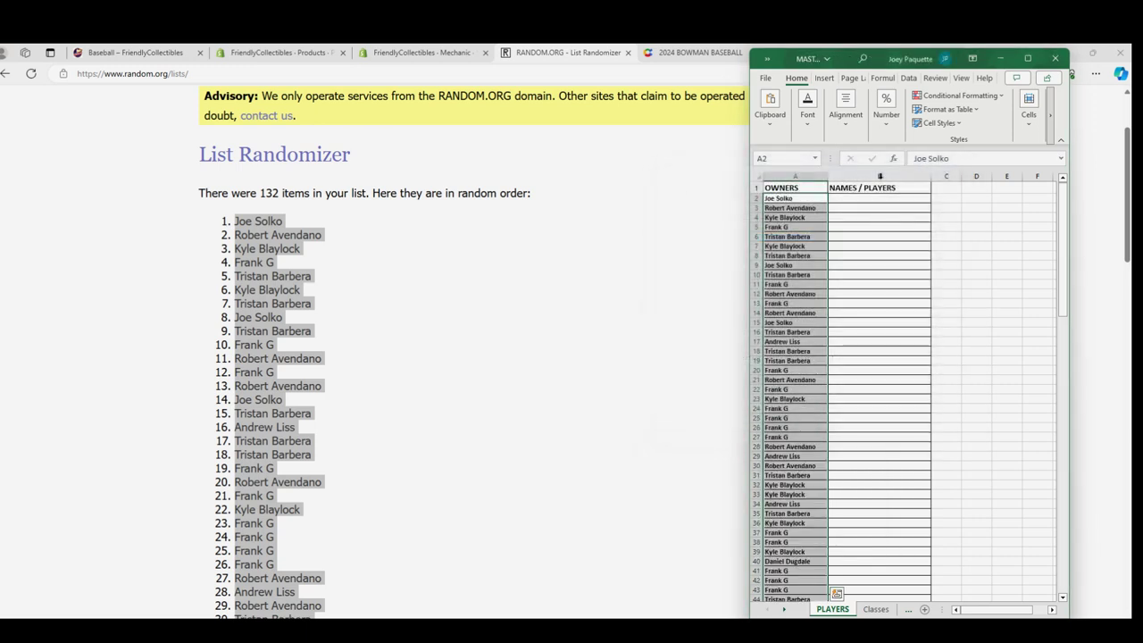
left_click_drag(868, 51, 868, 46)
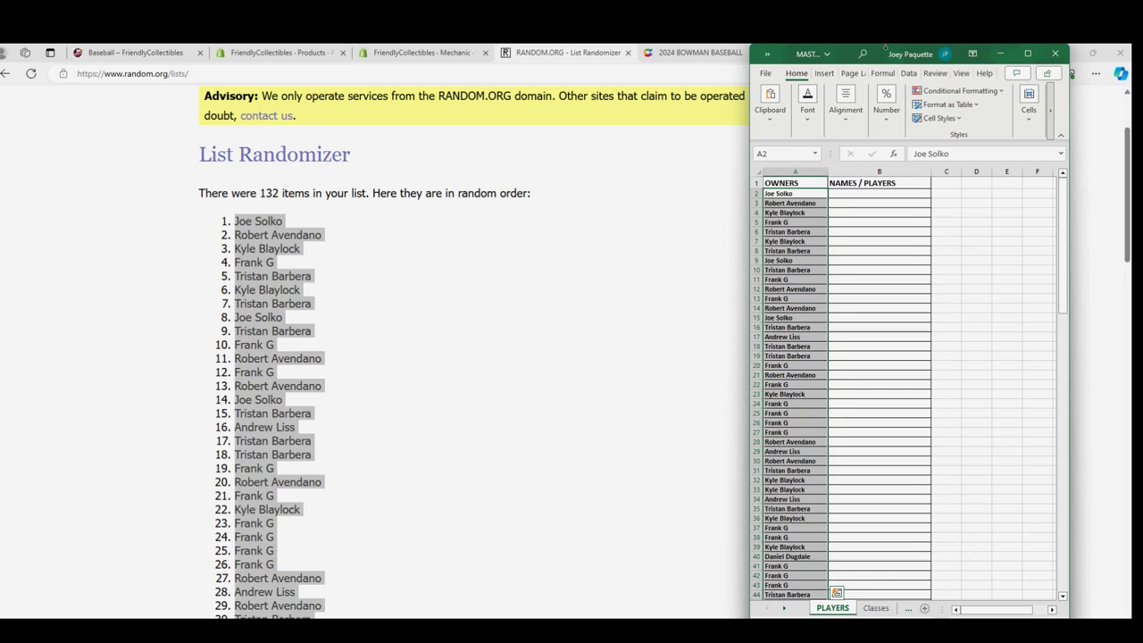
scroll(935, 591, "up", 5)
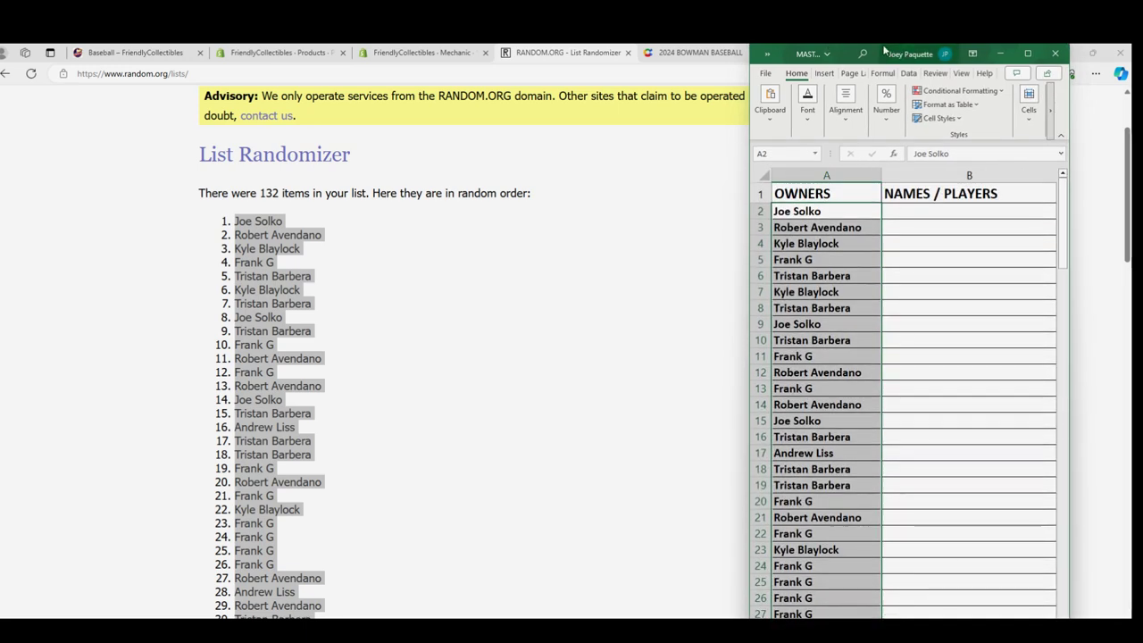
left_click_drag(883, 53, 629, 54)
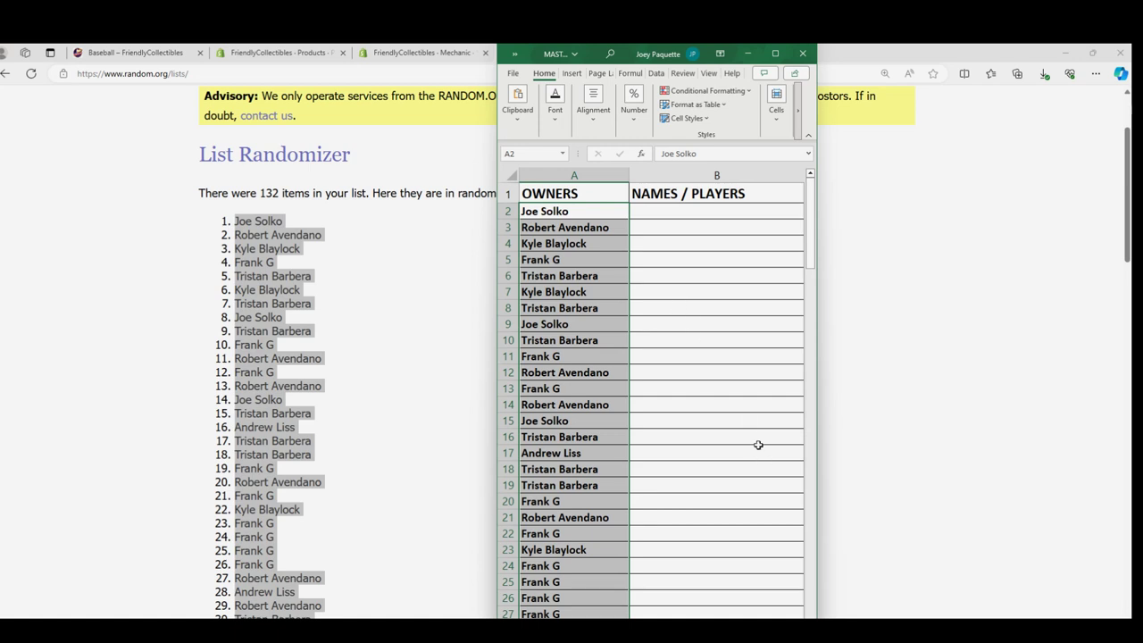
scroll(434, 396, "up", 2)
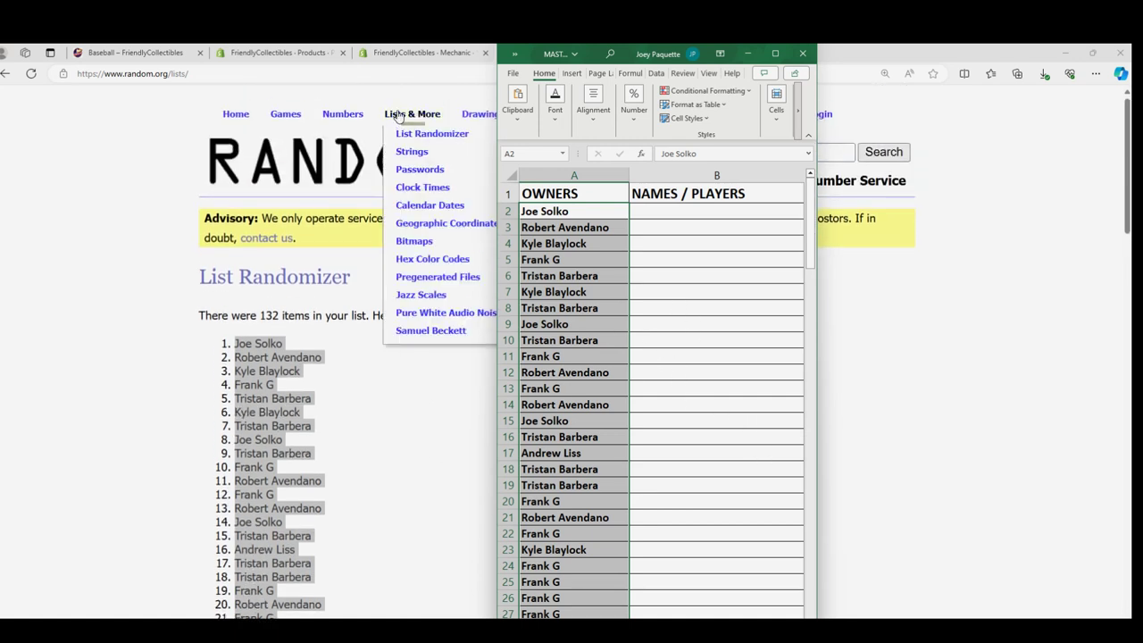
Start a fresh List Randomizer form and select all the player names in Notepad
left_click(407, 134)
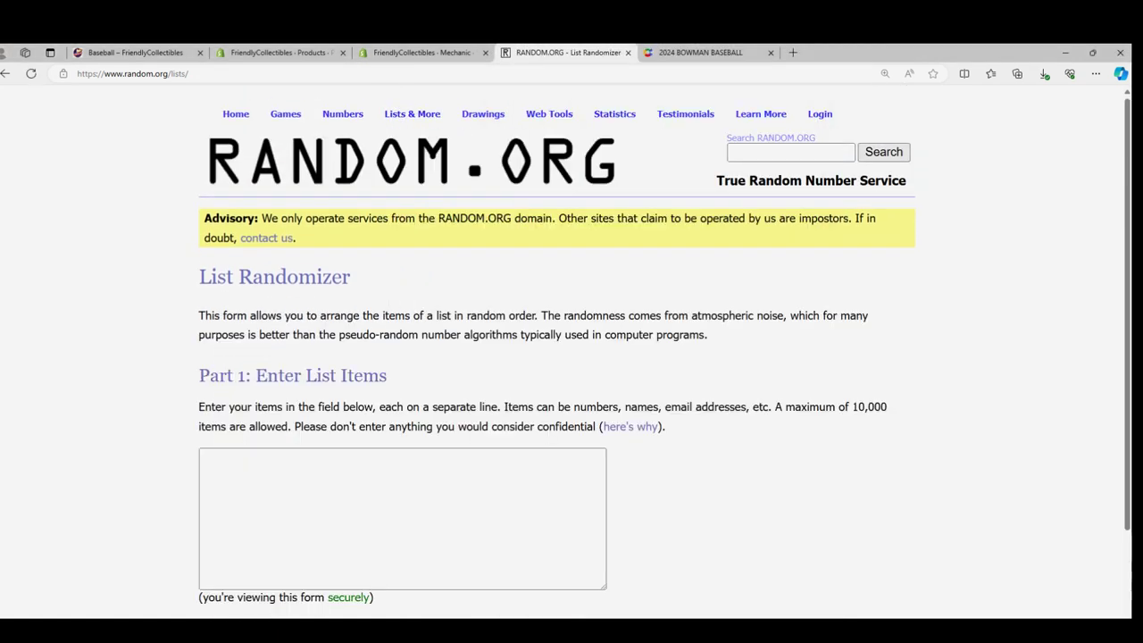
key("alt+Tab")
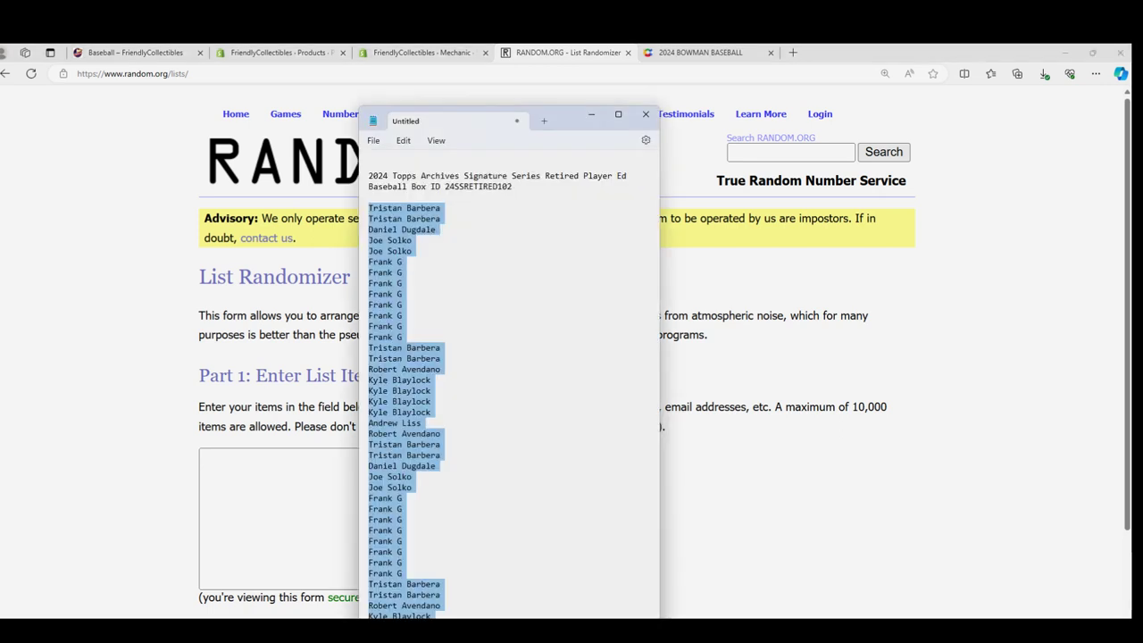
scroll(545, 395, "down", 15)
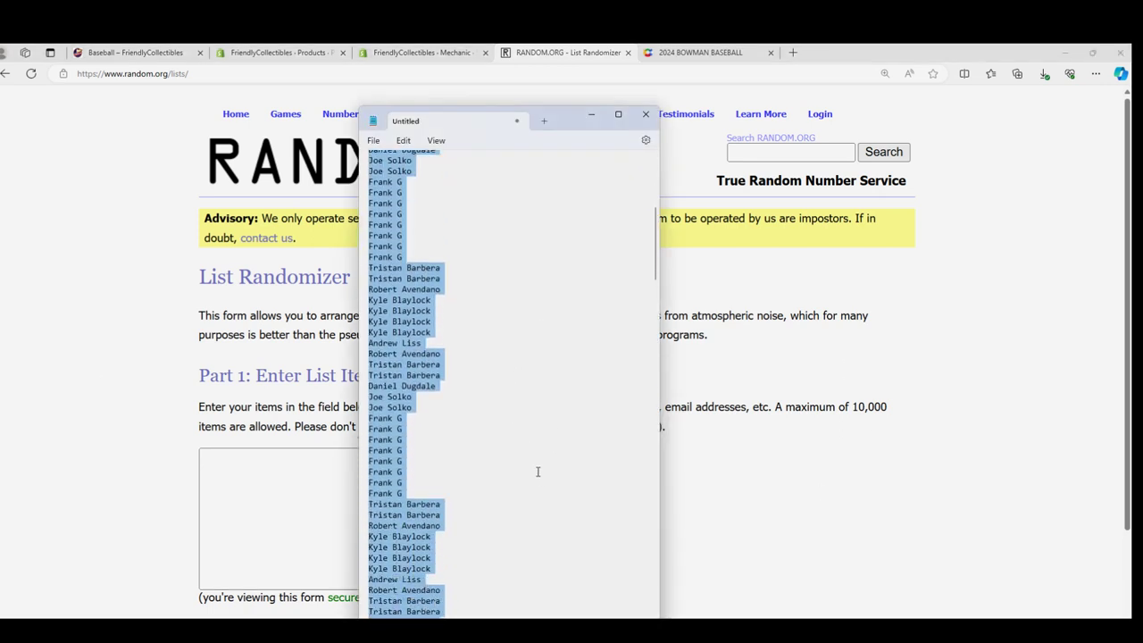
scroll(541, 498, "down", 5)
scroll(527, 478, "up", 3)
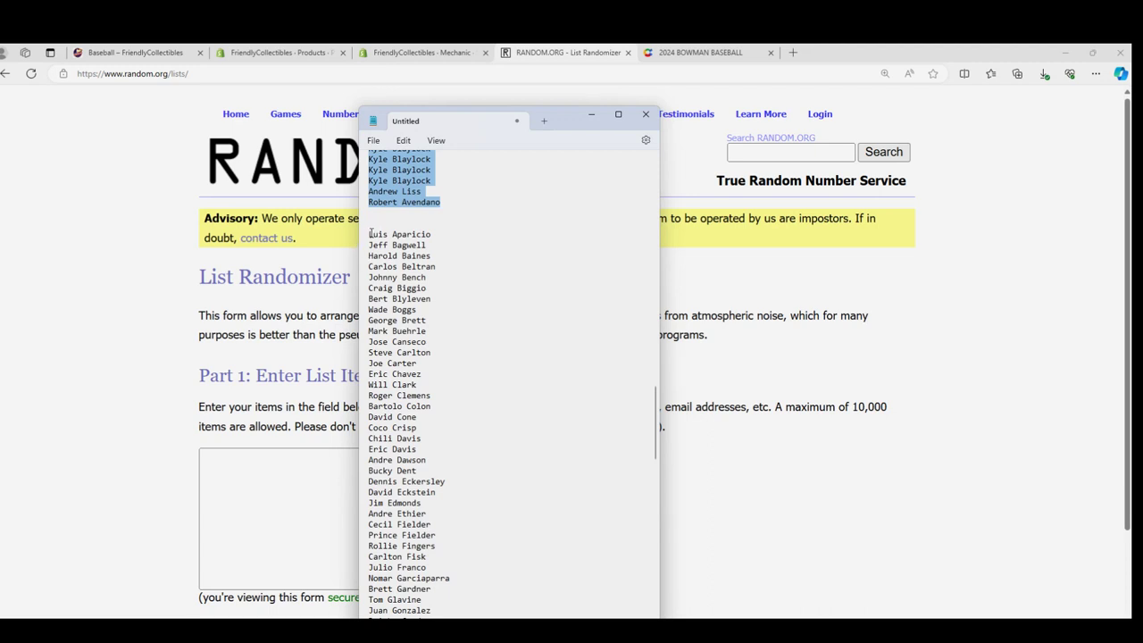
mouse_move(369, 234)
left_mouse_down()
mouse_move(411, 266)
mouse_move(478, 621)
mouse_move(483, 509)
mouse_move(429, 614)
left_mouse_up()
right_click(406, 570)
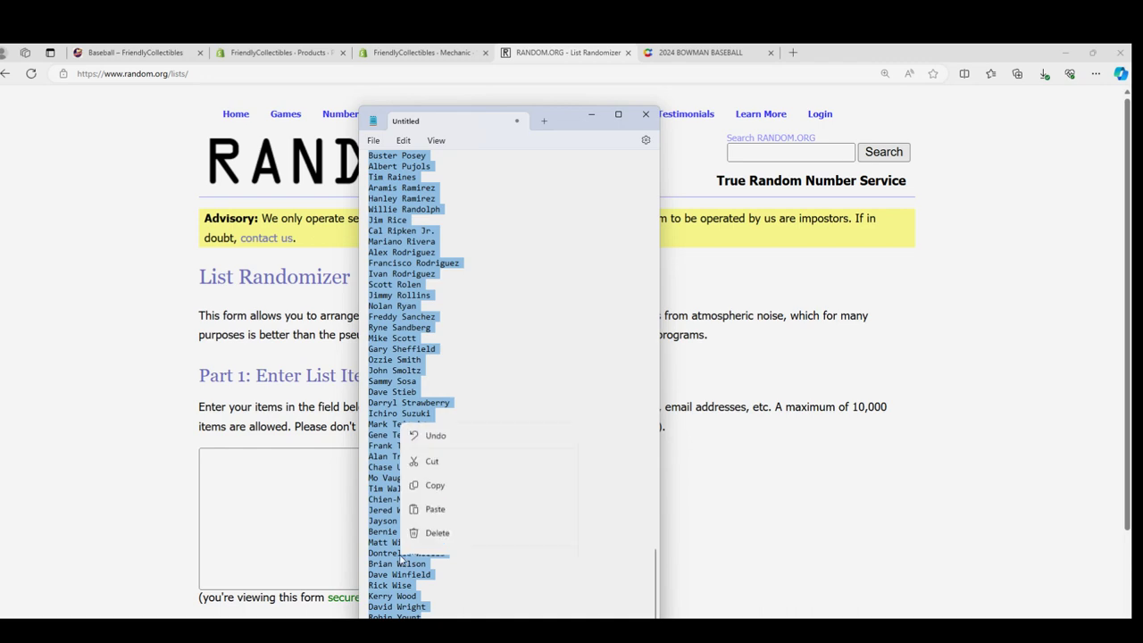
Copy the player names into the new list box and randomize the 132 items
left_click(435, 353)
left_click(225, 464)
right_click(225, 464)
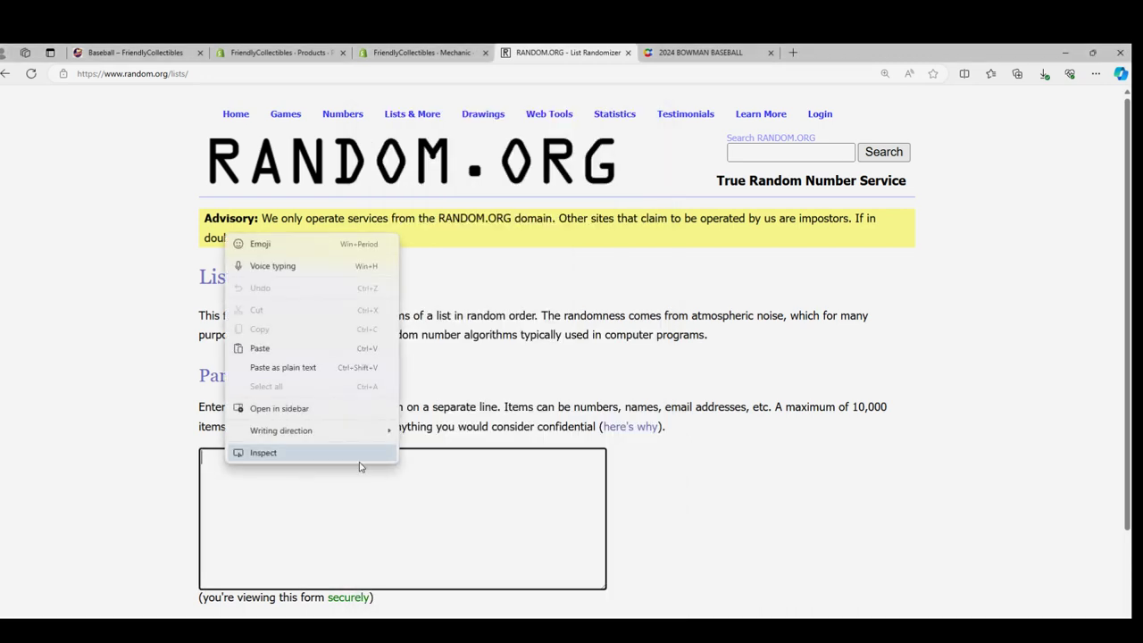
left_click(290, 353)
scroll(684, 518, "down", 2)
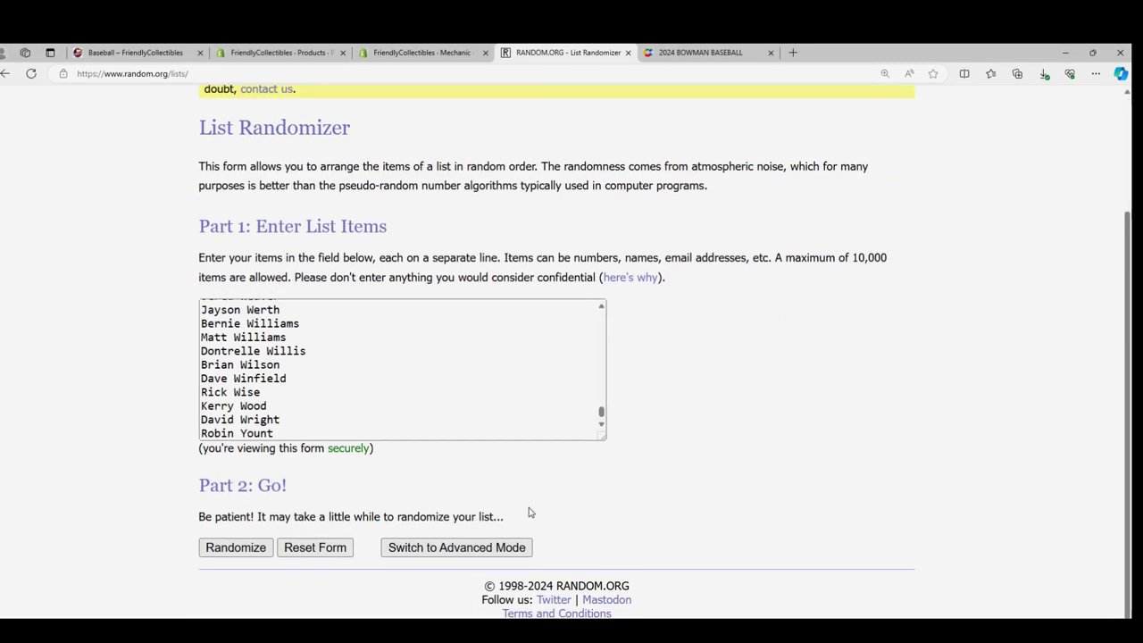
left_click(604, 432)
mouse_move(602, 414)
left_mouse_down()
mouse_move(623, 286)
mouse_move(630, 493)
left_mouse_up()
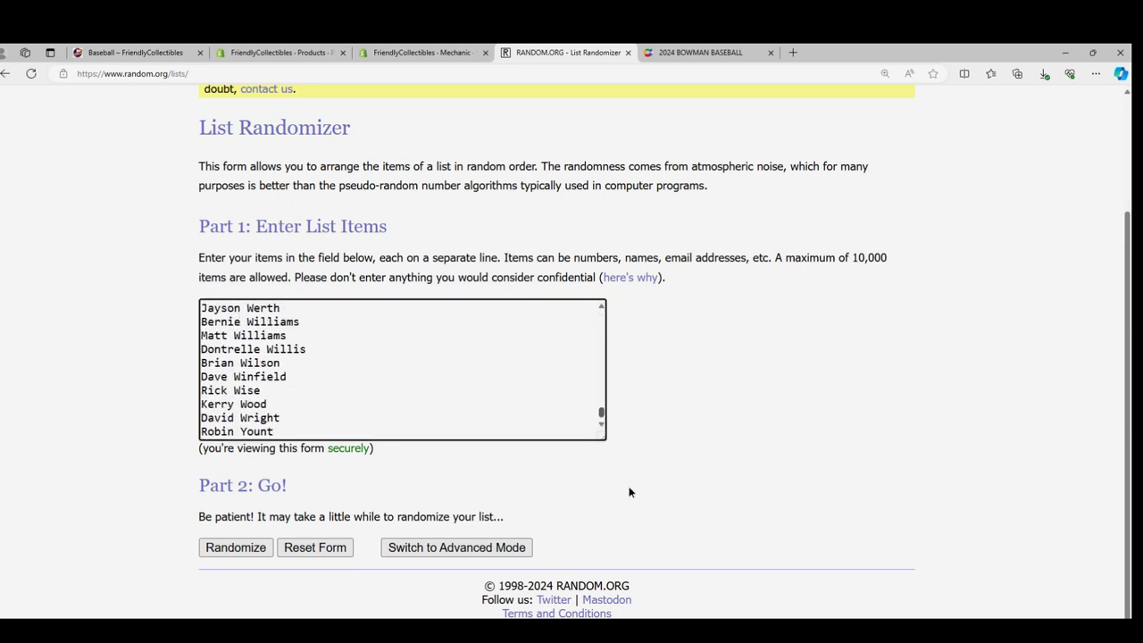
left_click(235, 551)
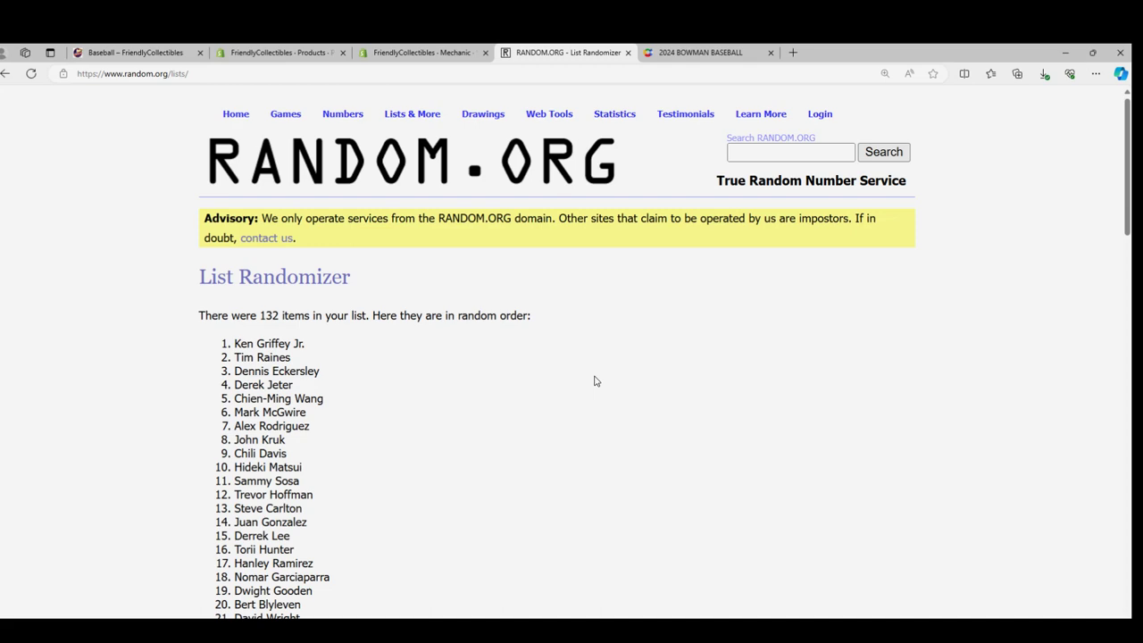
Re-randomize the player list five more times, for six randomizations in total
mouse_move(1127, 134)
left_mouse_down()
mouse_move(1112, 447)
mouse_move(1090, 559)
left_mouse_up()
left_click(223, 547)
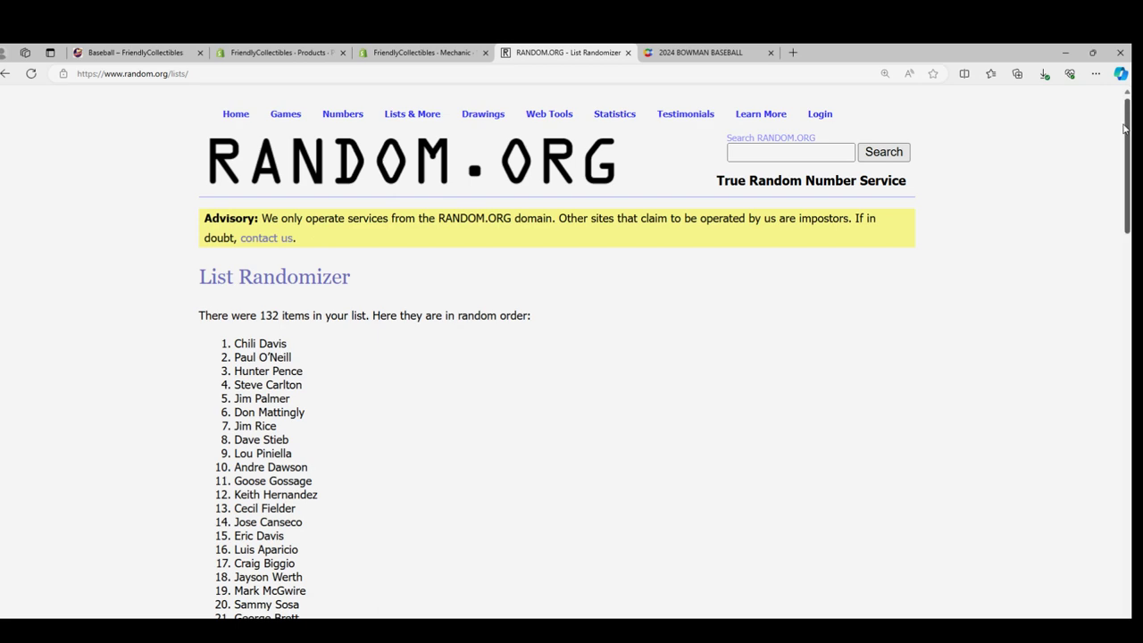
left_click_drag(1127, 143, 1127, 572)
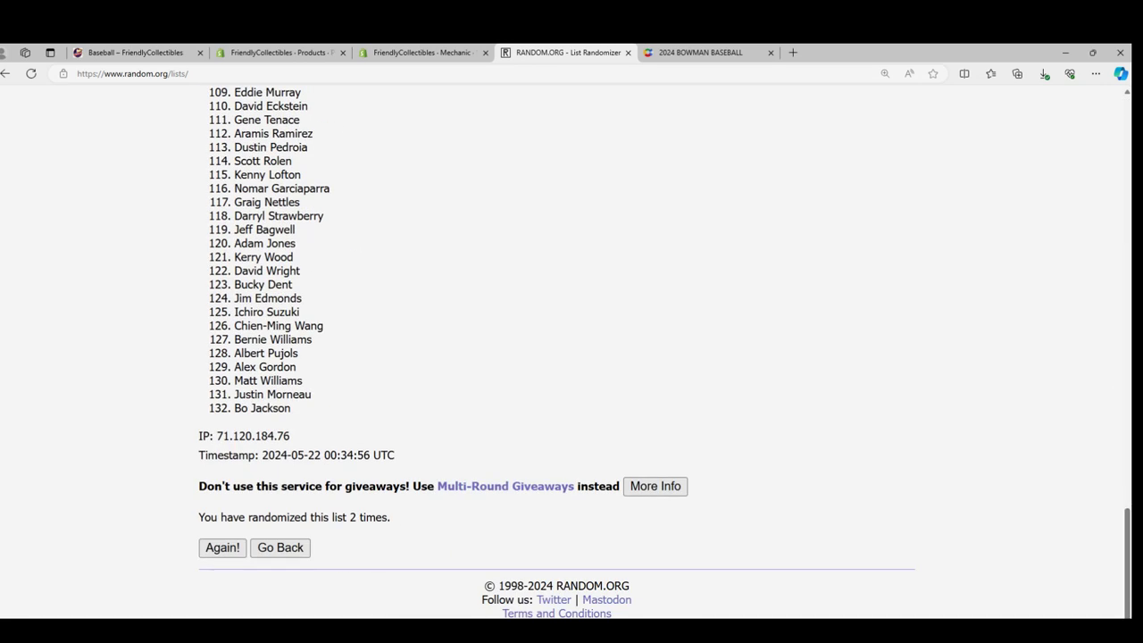
left_click(214, 546)
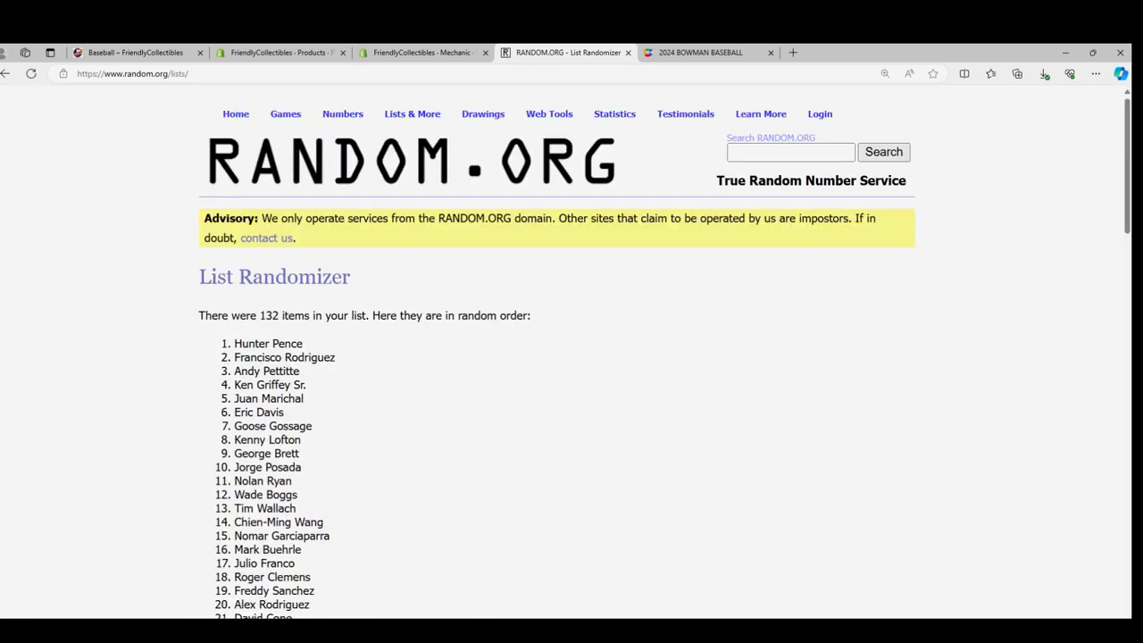
left_click_drag(1127, 125, 1127, 536)
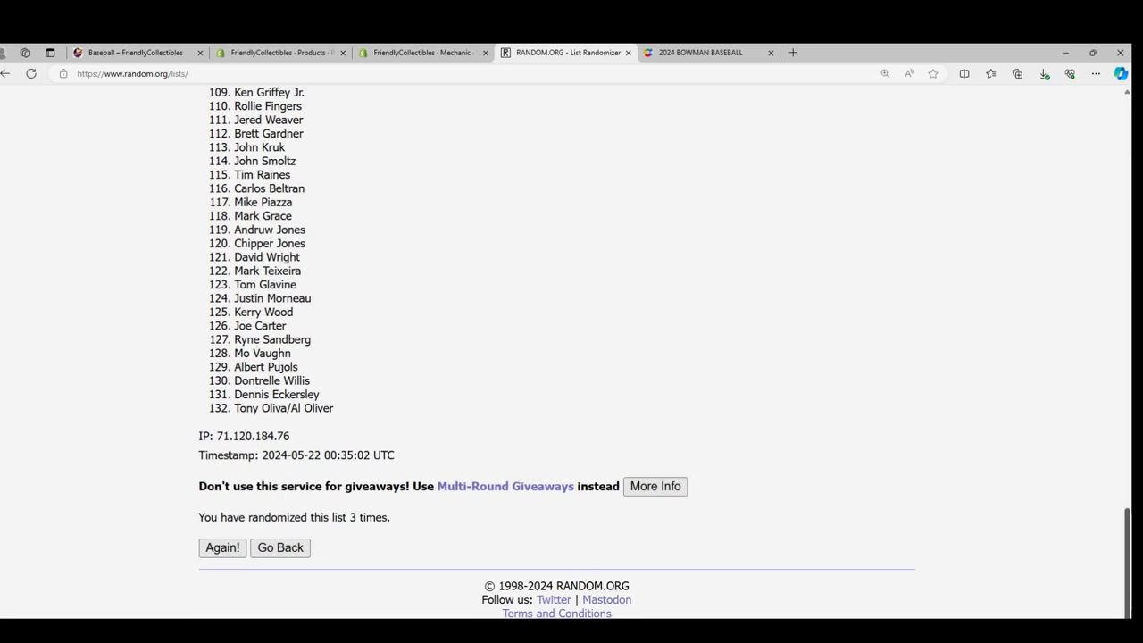
left_click(218, 551)
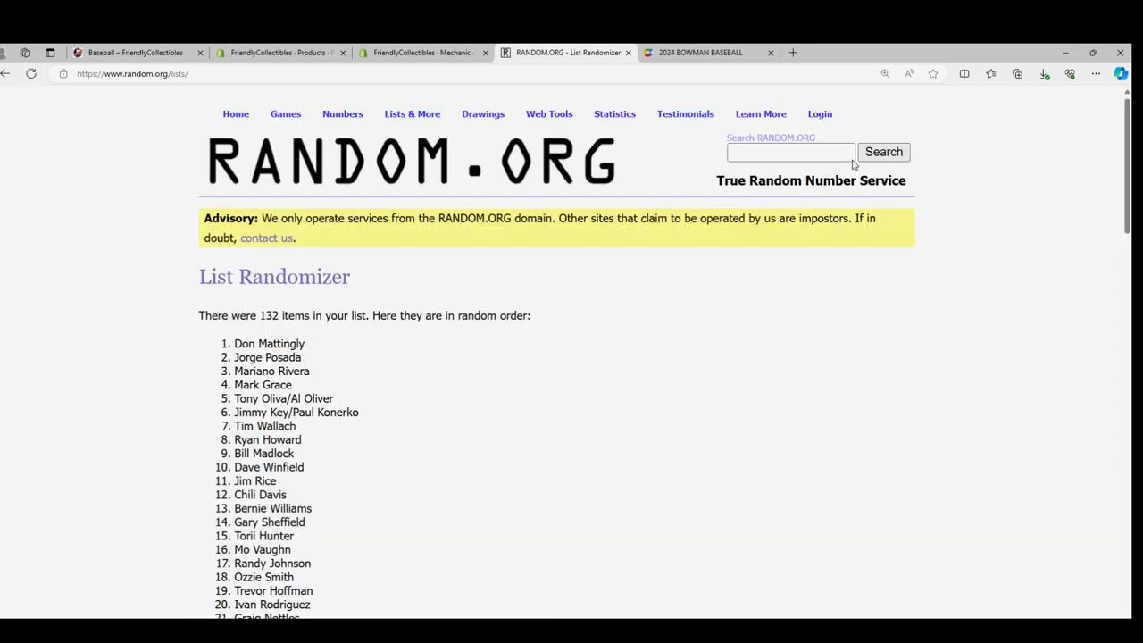
left_click_drag(1128, 125, 1128, 536)
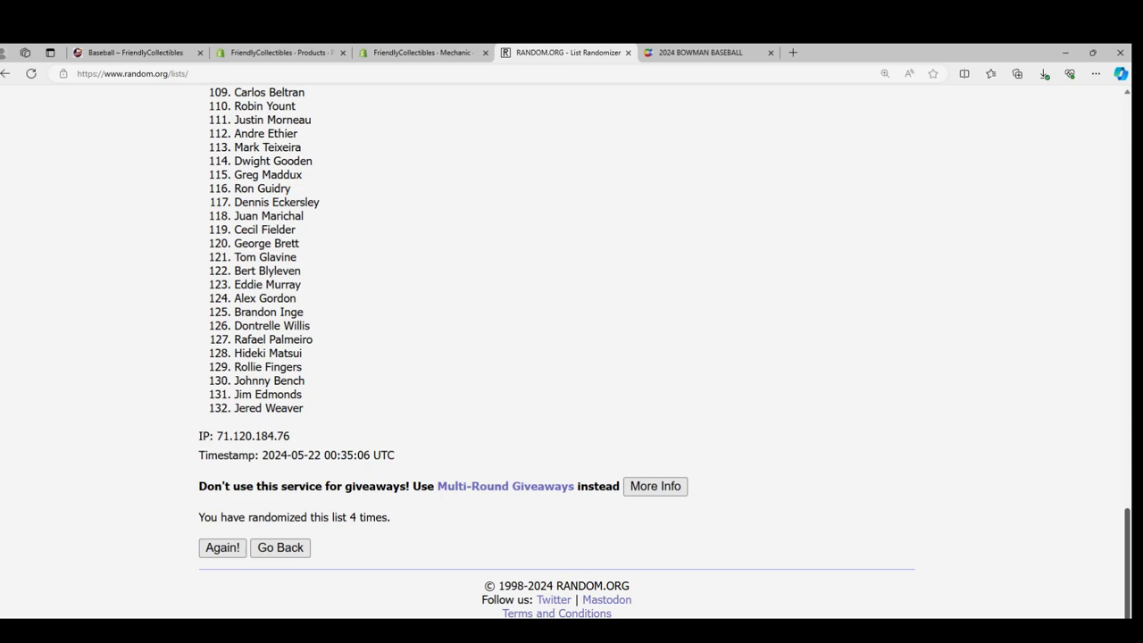
left_click(223, 547)
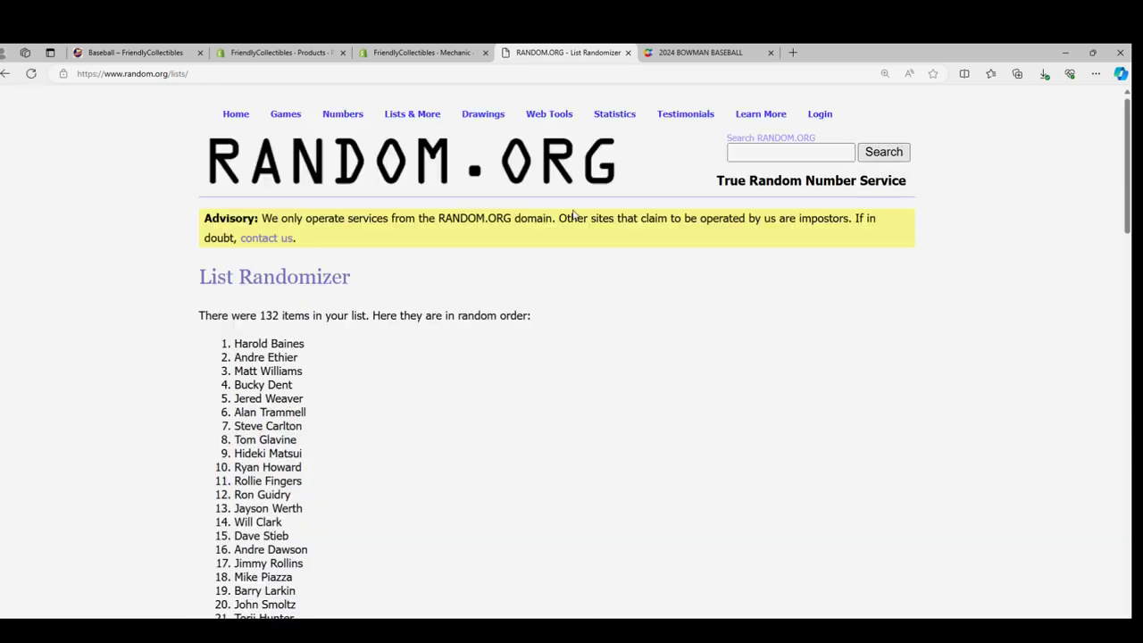
left_click_drag(1127, 105, 1127, 536)
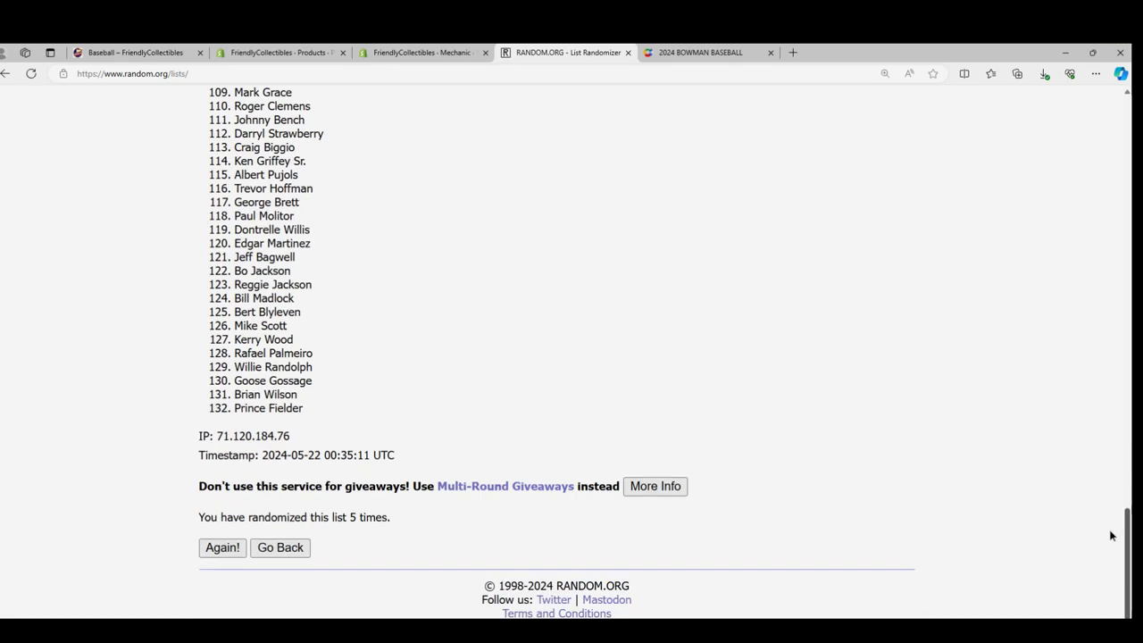
left_click(222, 547)
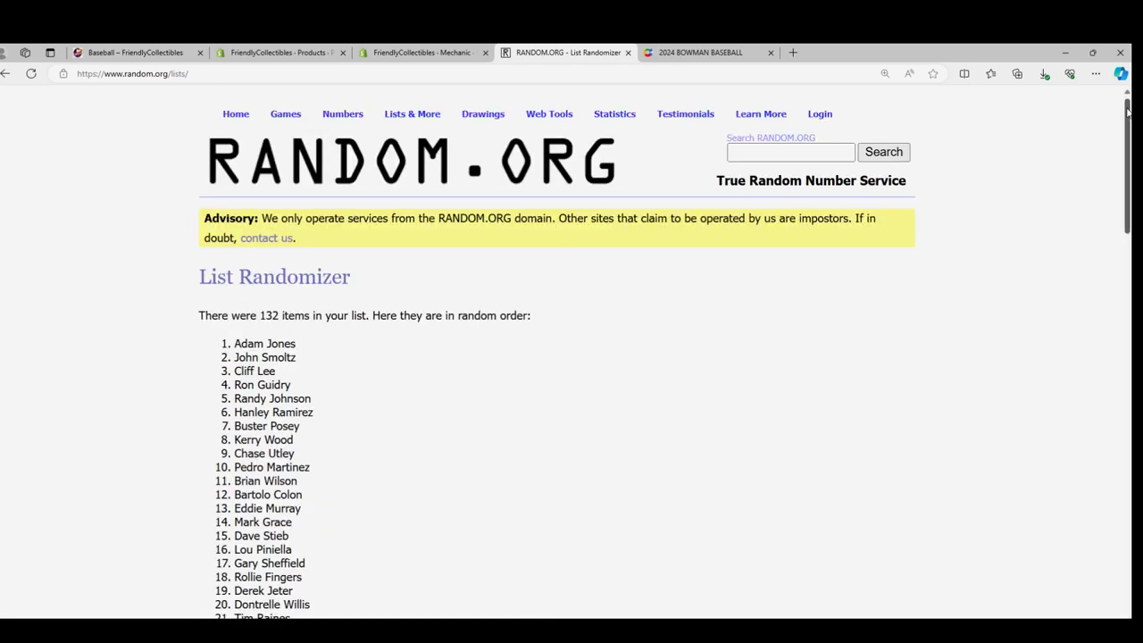
left_click_drag(1127, 109, 1116, 533)
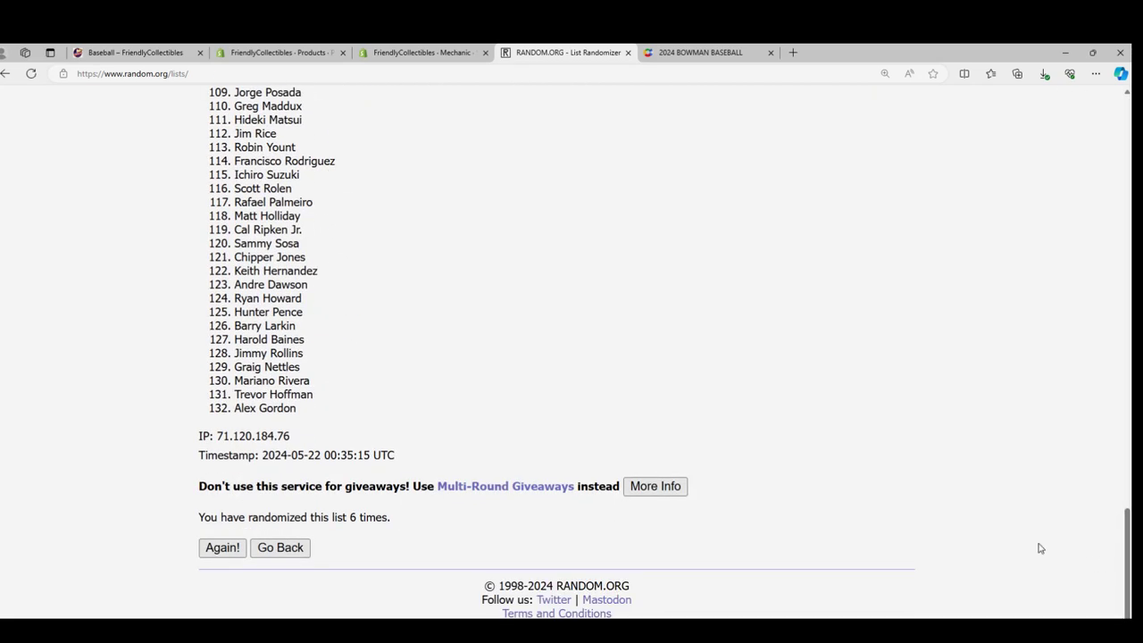
Reshuffle the player list one final time, then select and copy all 132 names
left_click(211, 550)
scroll(438, 364, "down", 1)
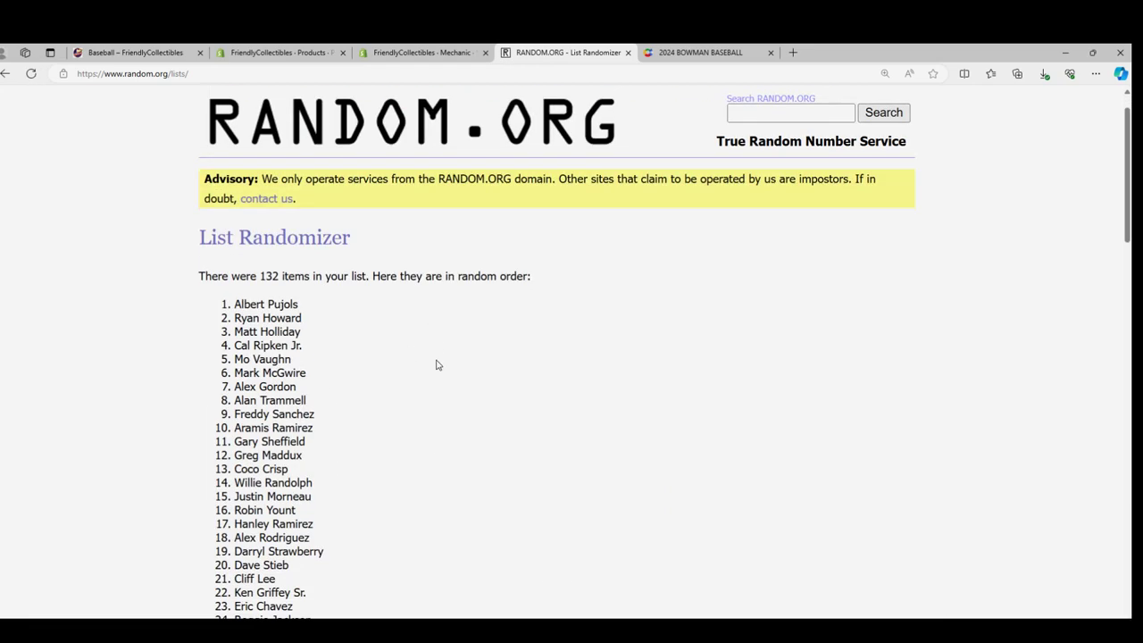
scroll(438, 364, "down", 1)
mouse_move(234, 220)
left_mouse_down()
mouse_move(295, 620)
mouse_move(304, 358)
mouse_move(302, 430)
mouse_move(306, 413)
left_mouse_up()
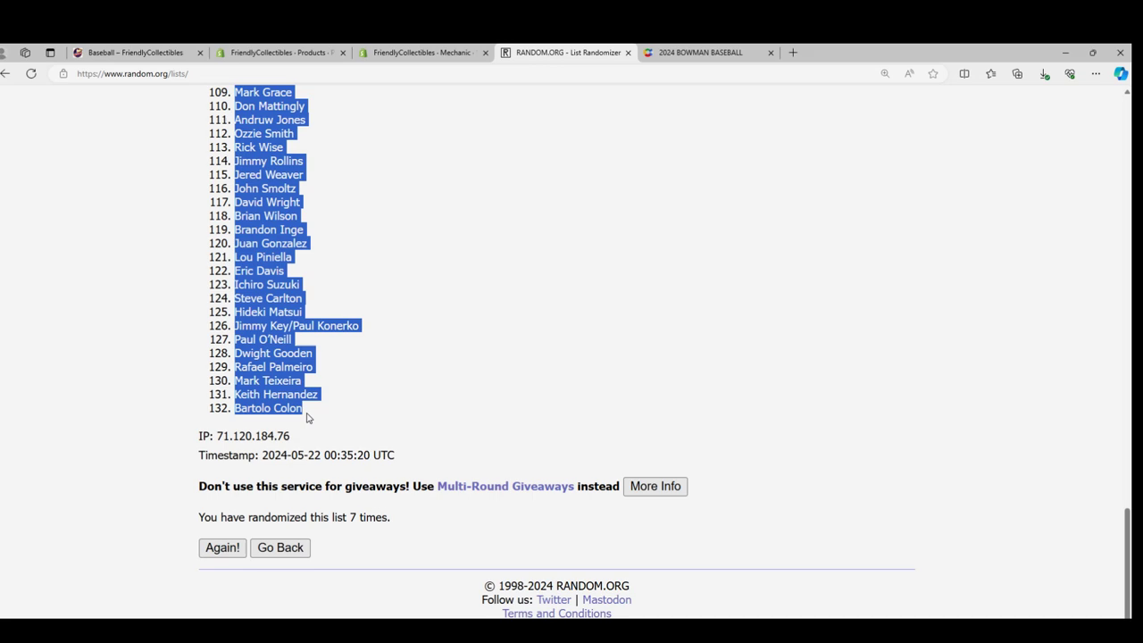
right_click(288, 388)
left_click(321, 396)
scroll(402, 501, "up", 15)
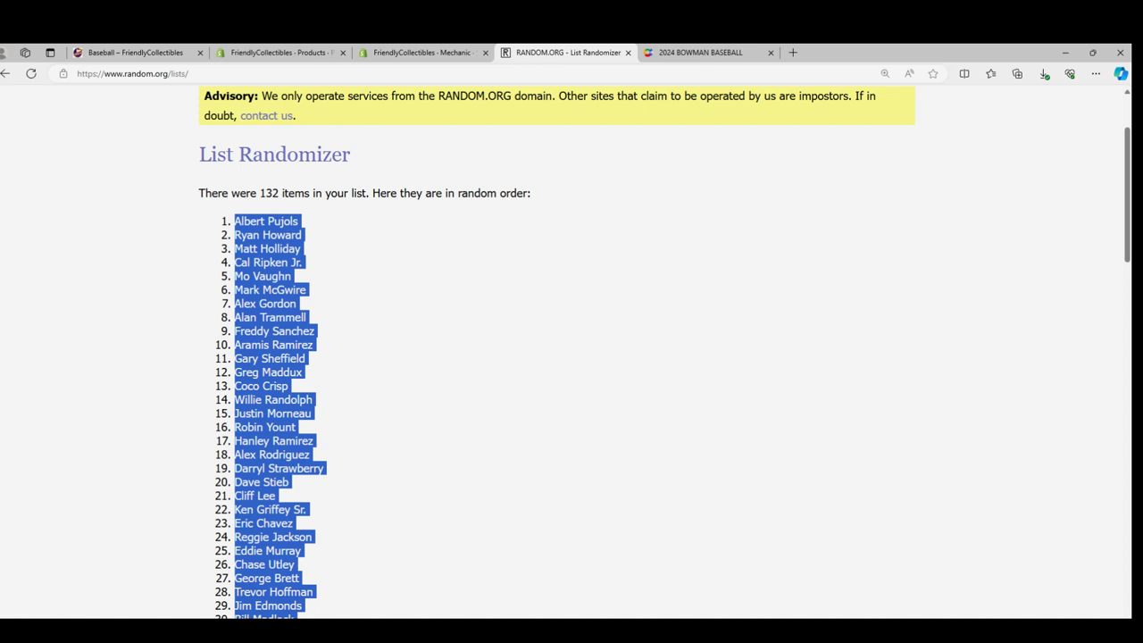
Paste the shuffled player names as plain text into cell B2 of the MASTER LIST
key("alt+Tab")
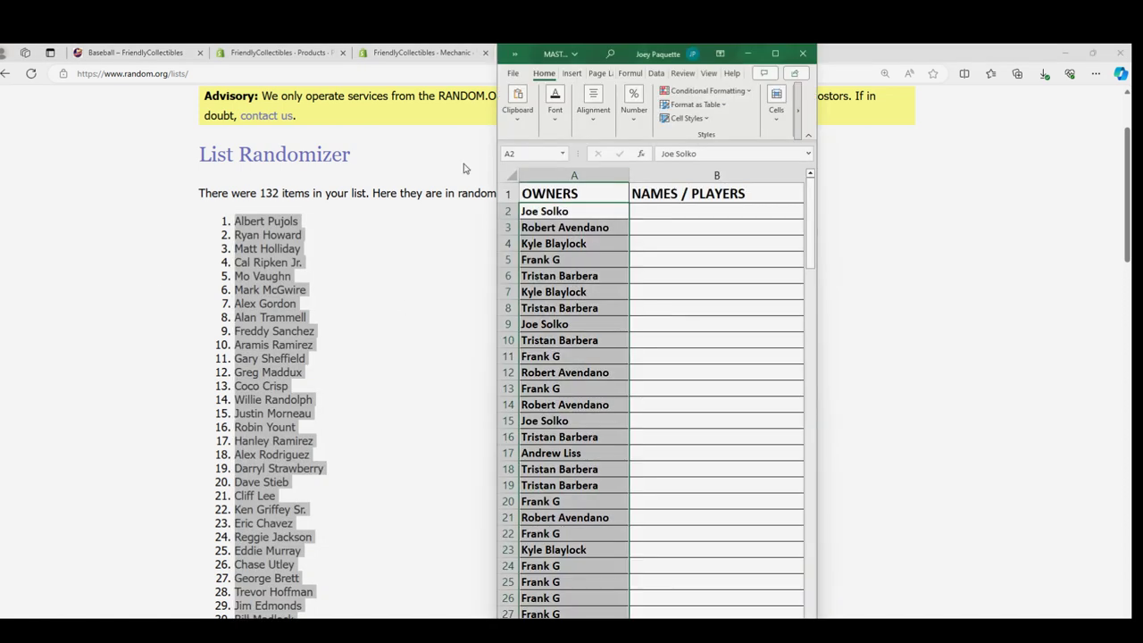
right_click(644, 211)
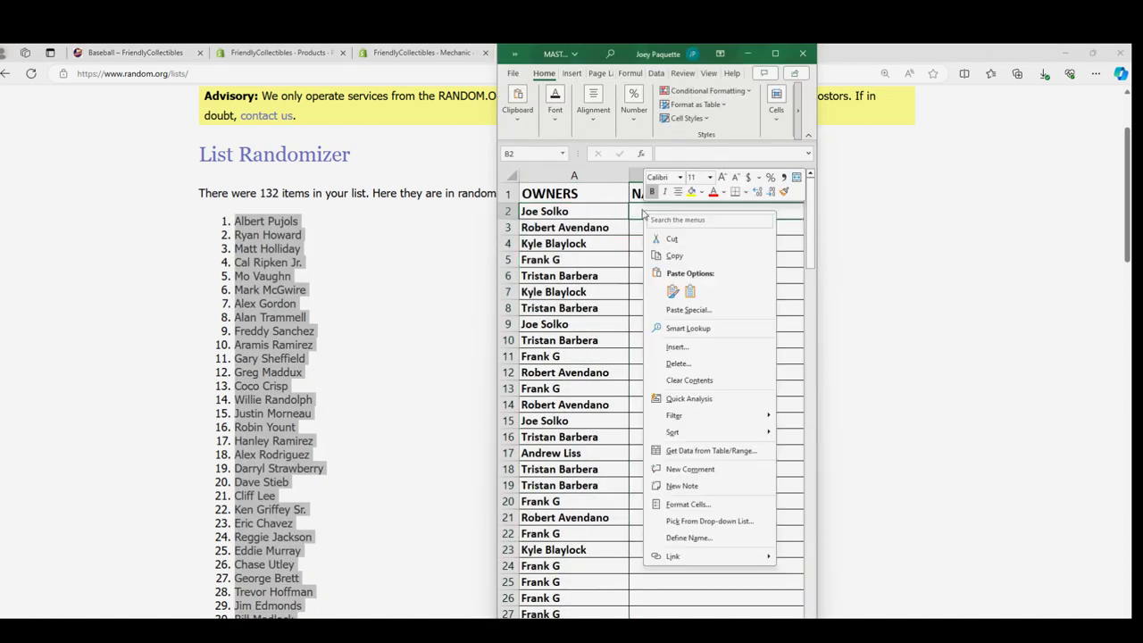
left_click(677, 309)
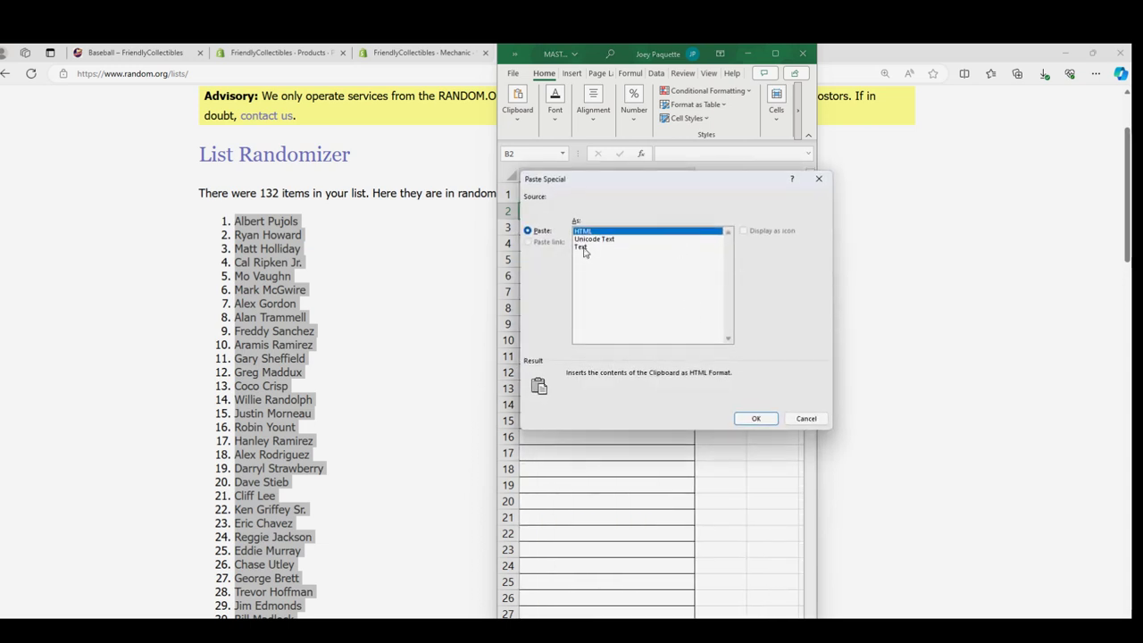
left_click(587, 246)
left_click(757, 420)
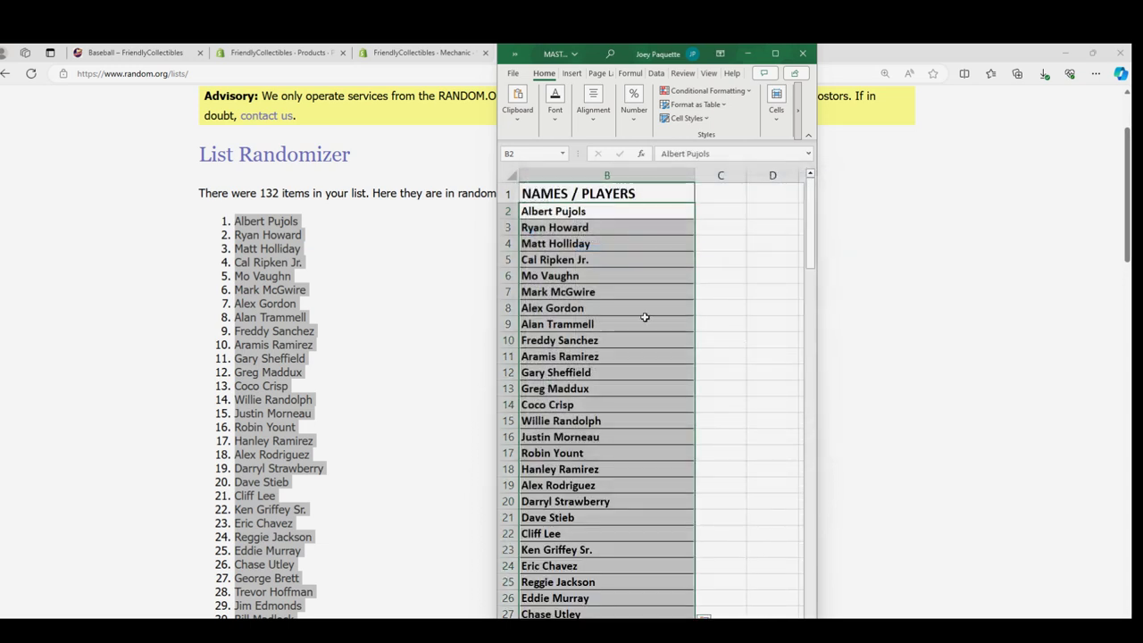
left_click(541, 248)
Scroll down the NAMES / PLAYERS column, checking the player cells B5, B47, B57 and B69
scroll(643, 221, "left", 1)
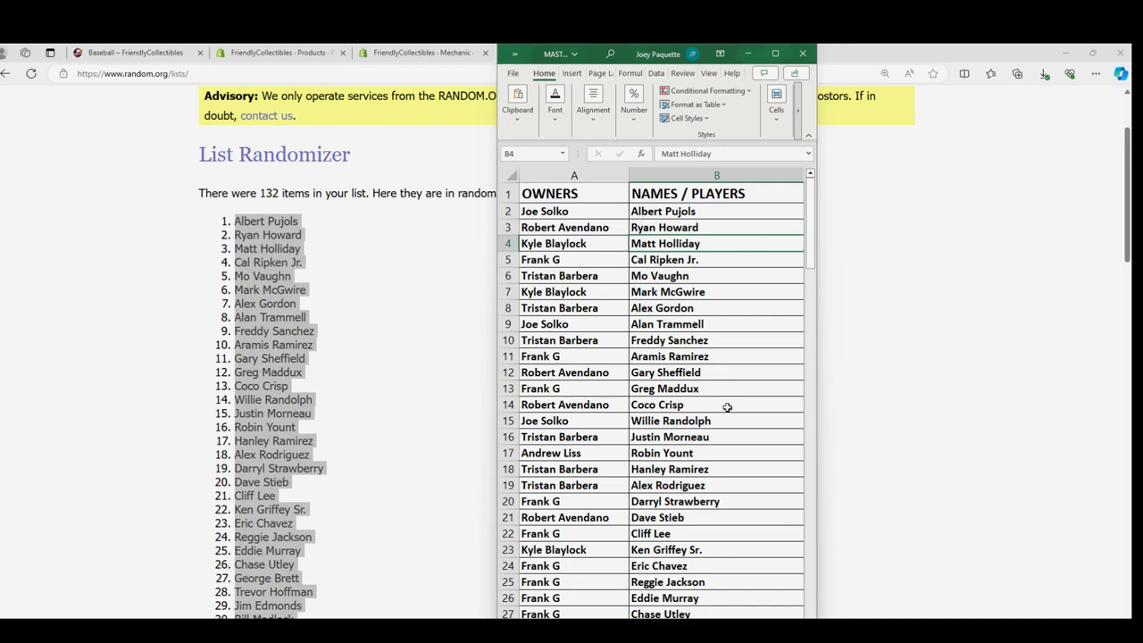
scroll(661, 453, "down", 3)
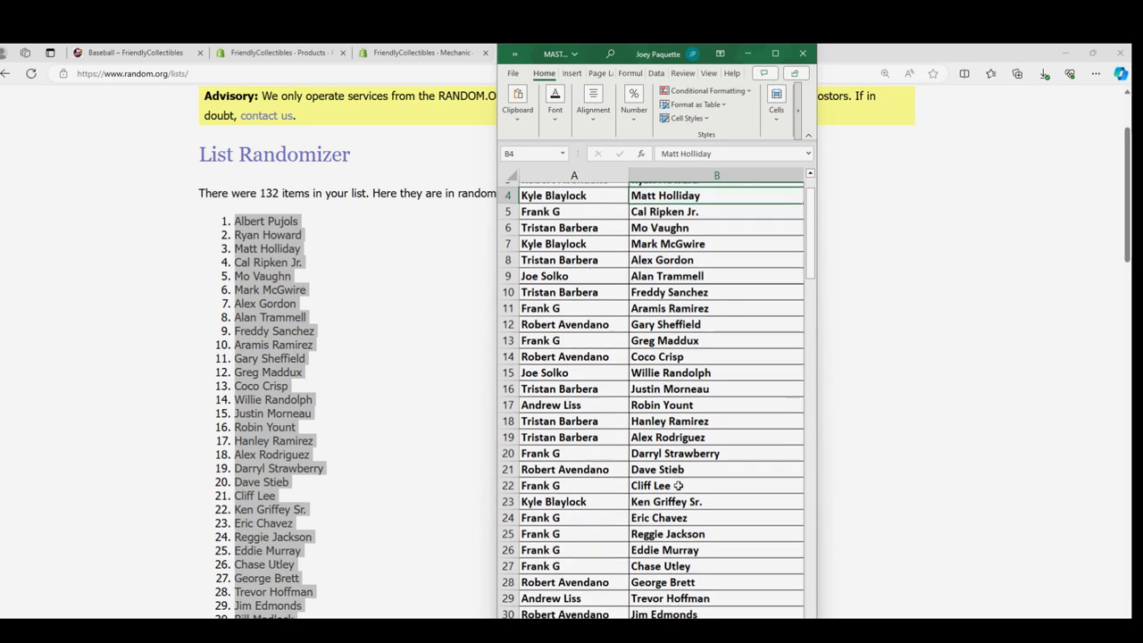
scroll(637, 405, "down", 1)
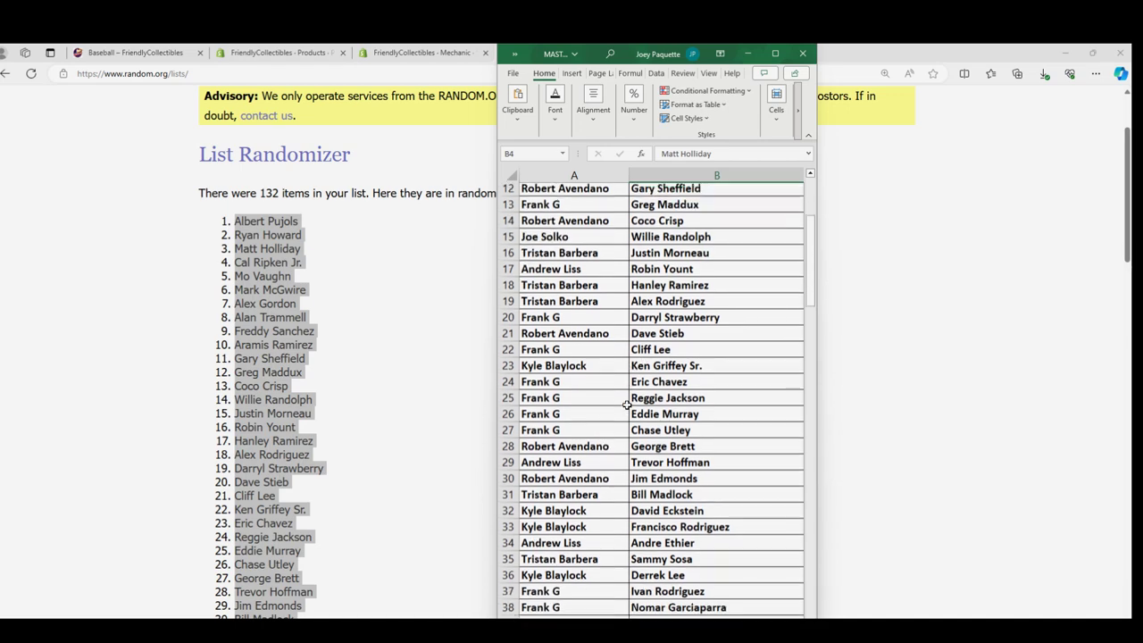
scroll(630, 393, "up", 4)
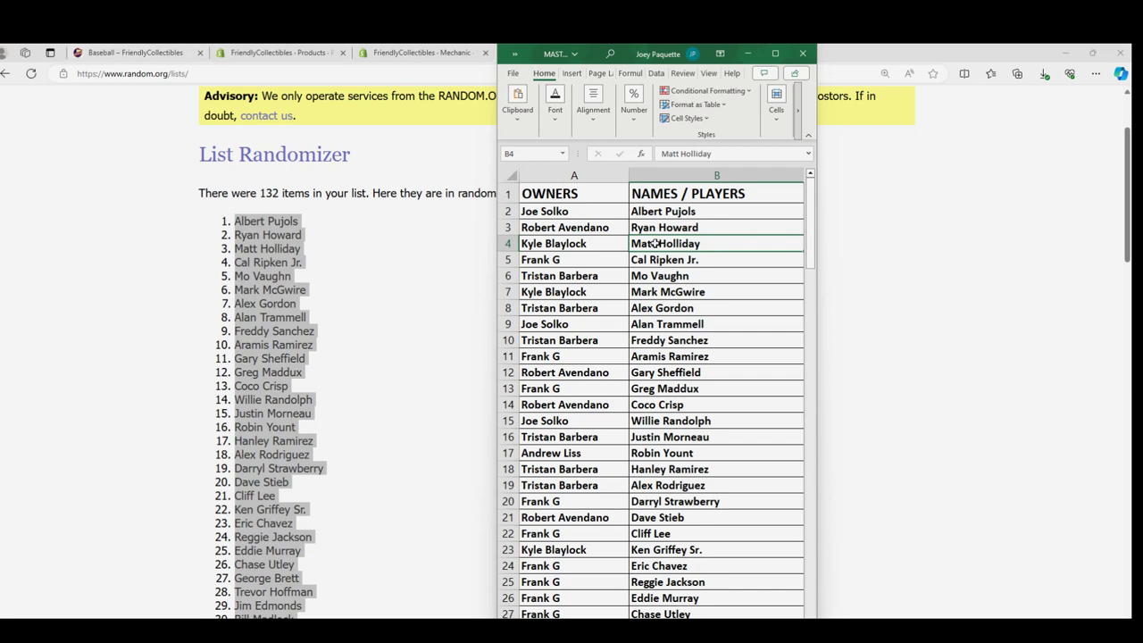
scroll(635, 216, "down", 9)
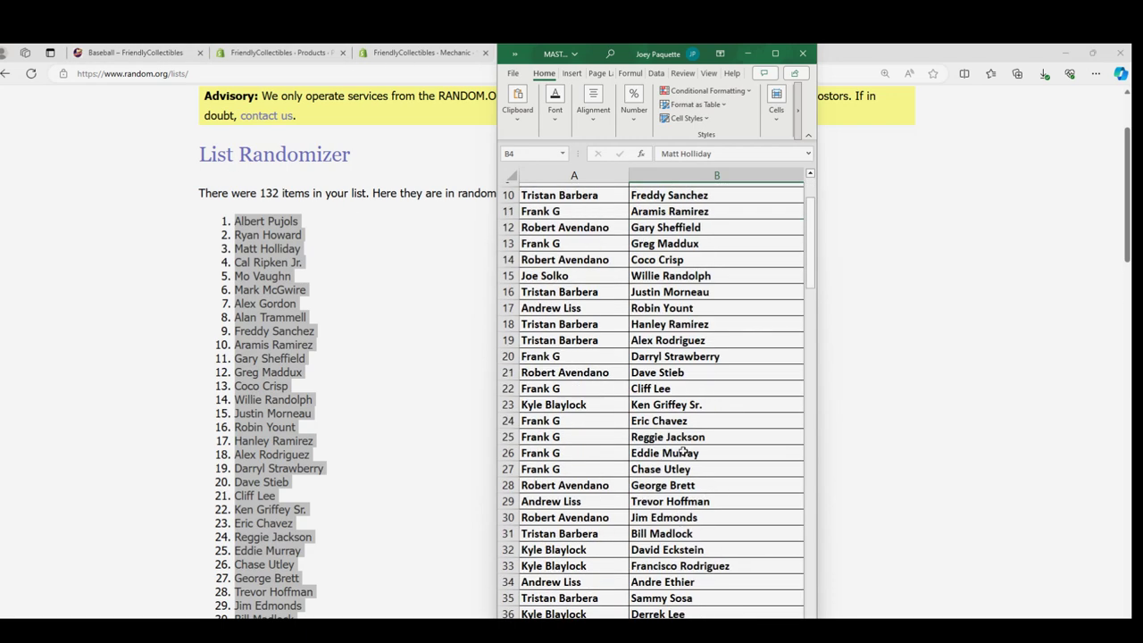
scroll(682, 454, "down", 5)
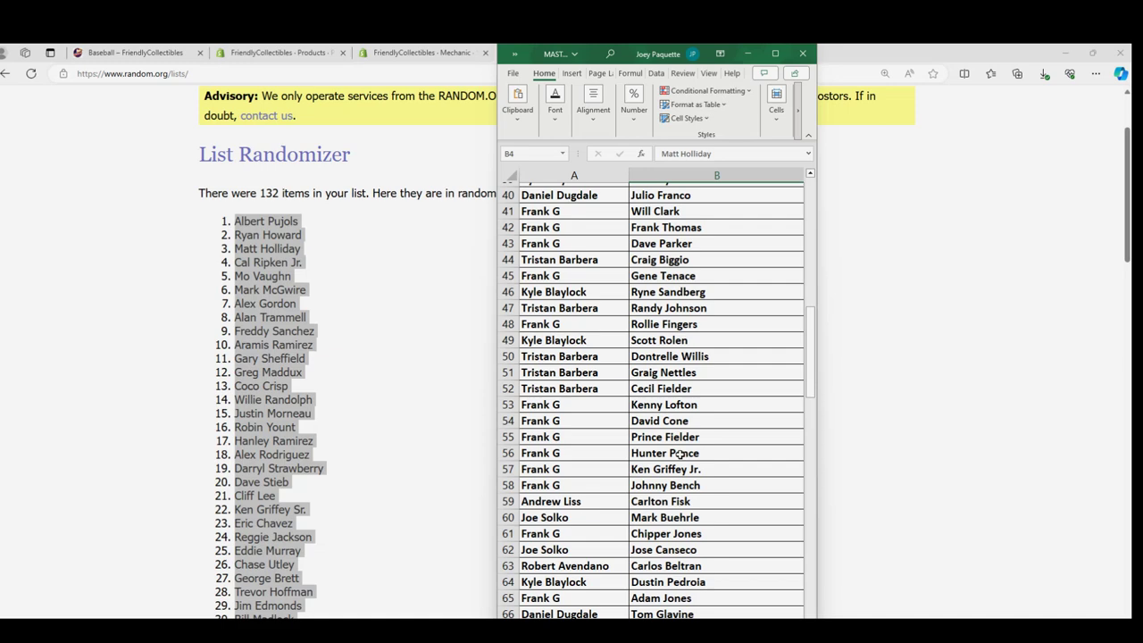
scroll(670, 437, "up", 10)
scroll(652, 402, "up", 4)
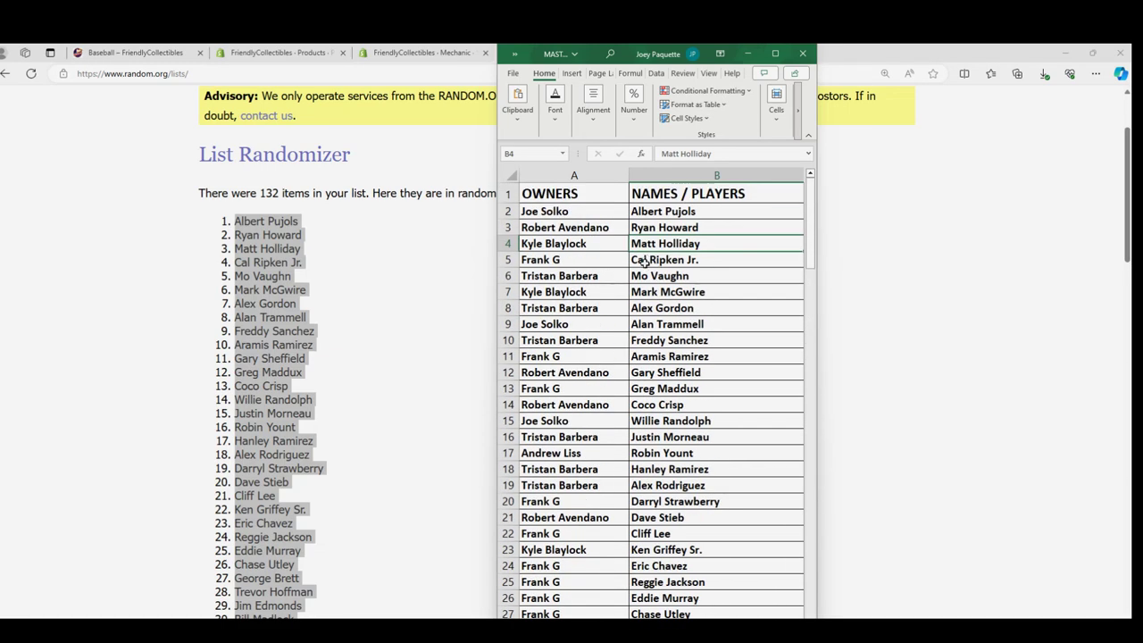
left_click(652, 261)
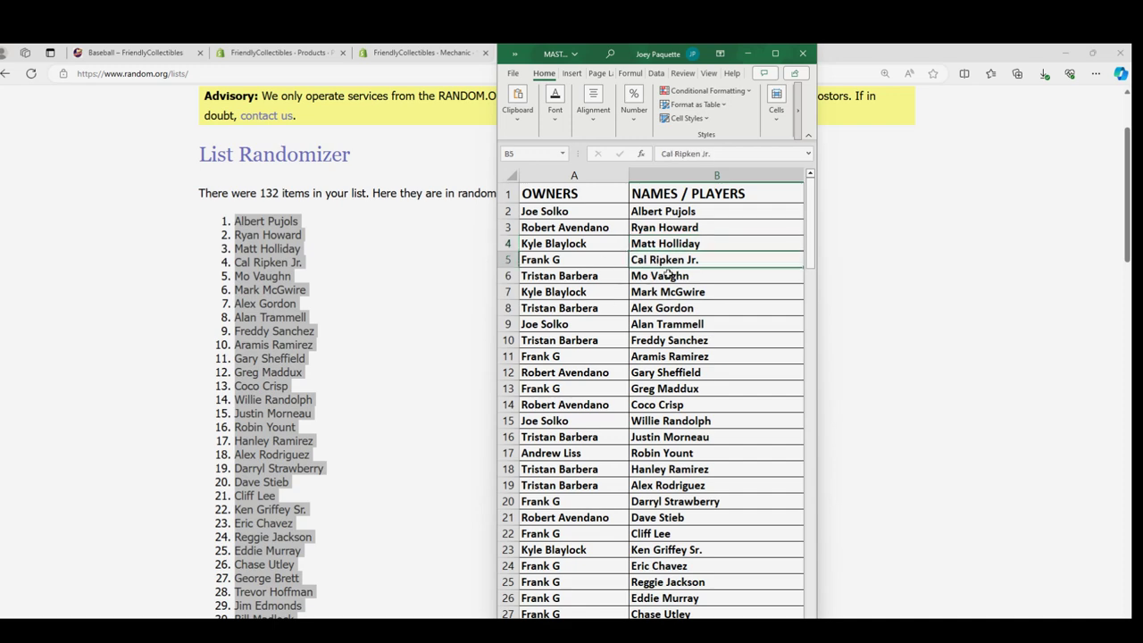
scroll(663, 483, "down", 3)
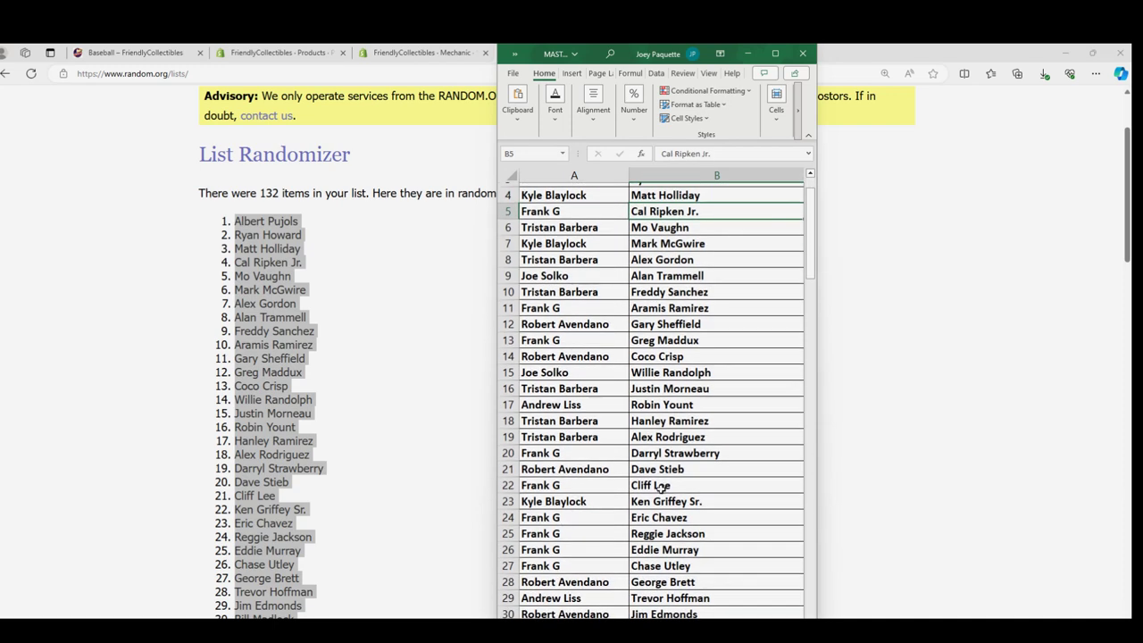
scroll(661, 439, "down", 4)
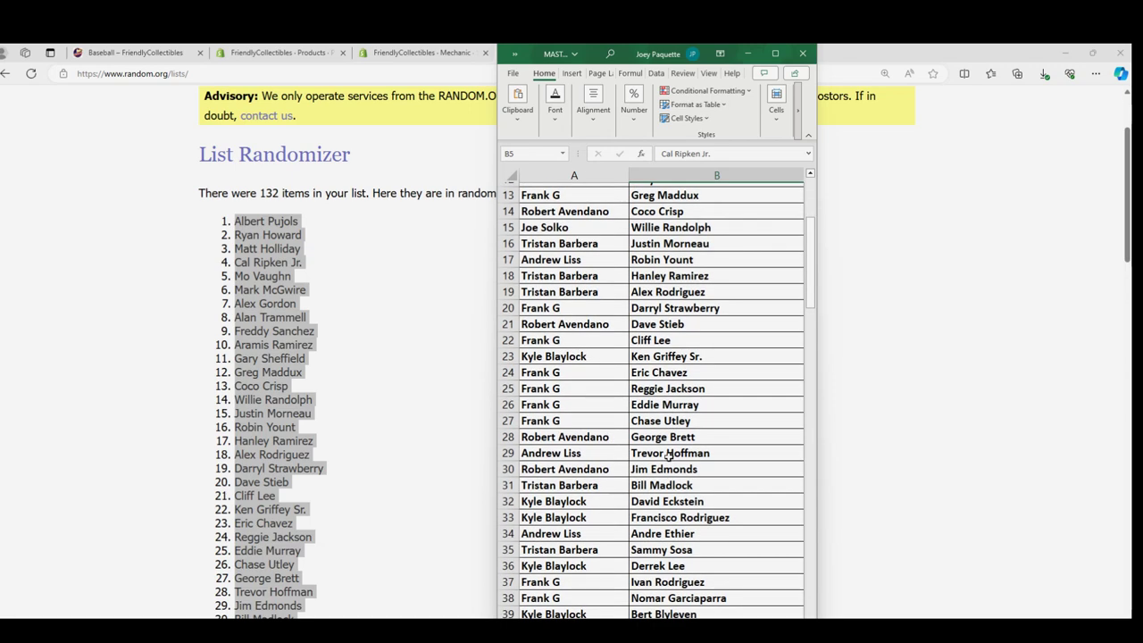
scroll(670, 486, "down", 1)
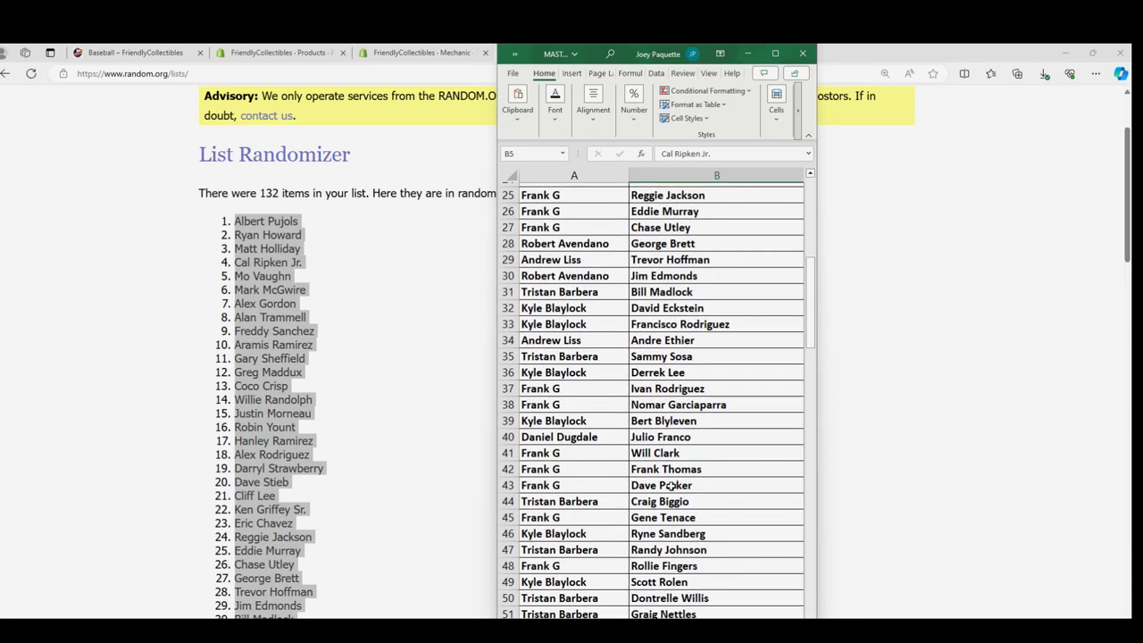
scroll(666, 486, "down", 2)
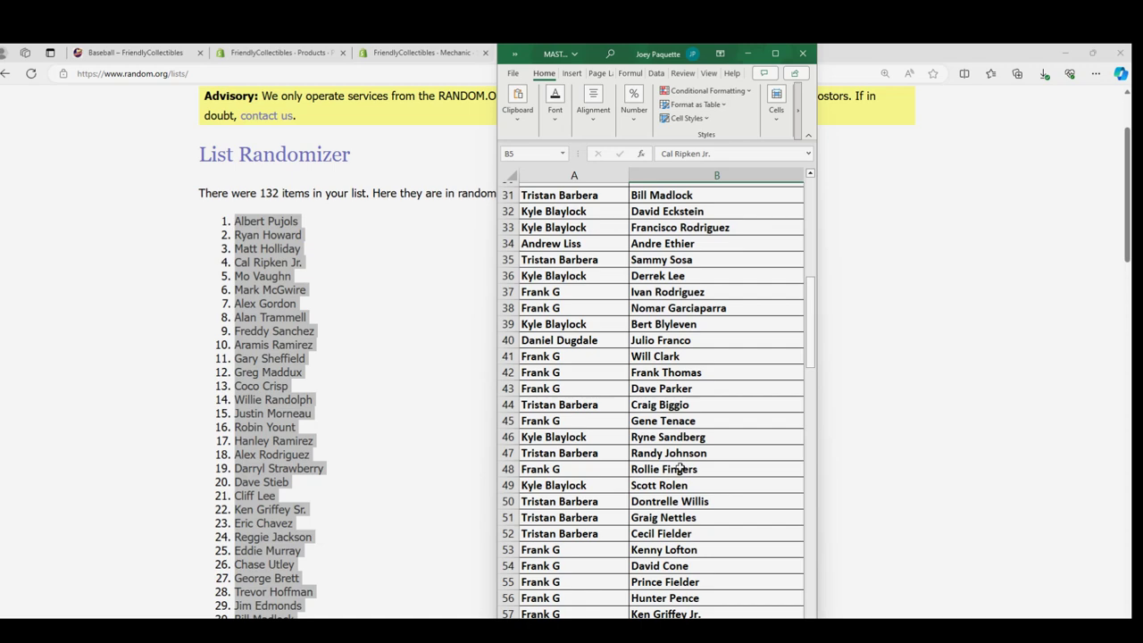
left_click(659, 455)
scroll(661, 482, "down", 1)
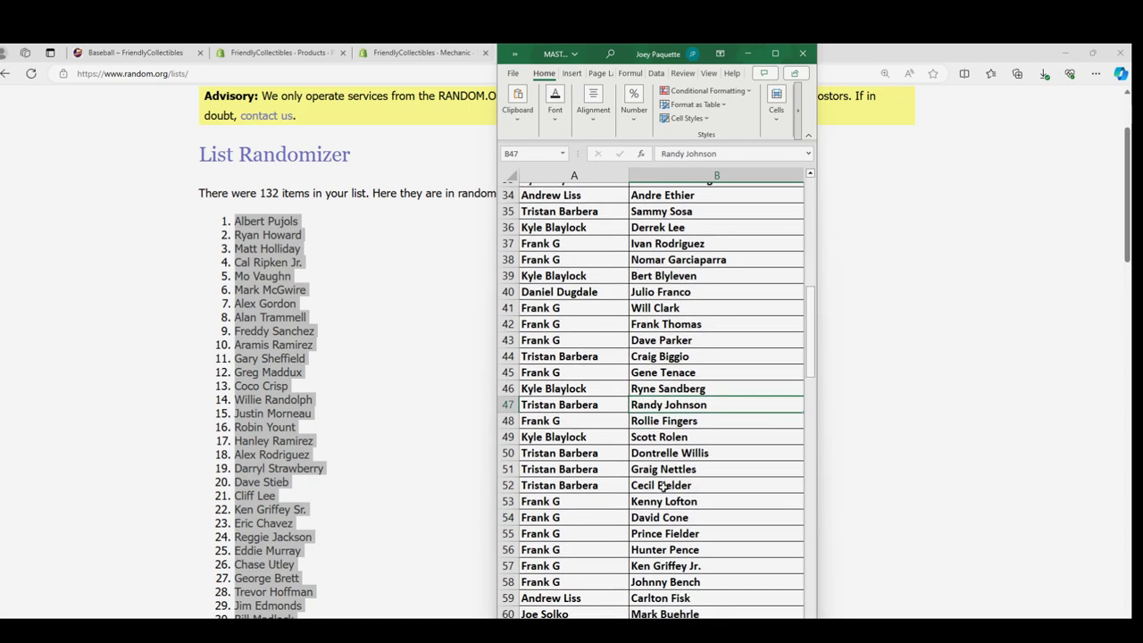
scroll(645, 423, "down", 2)
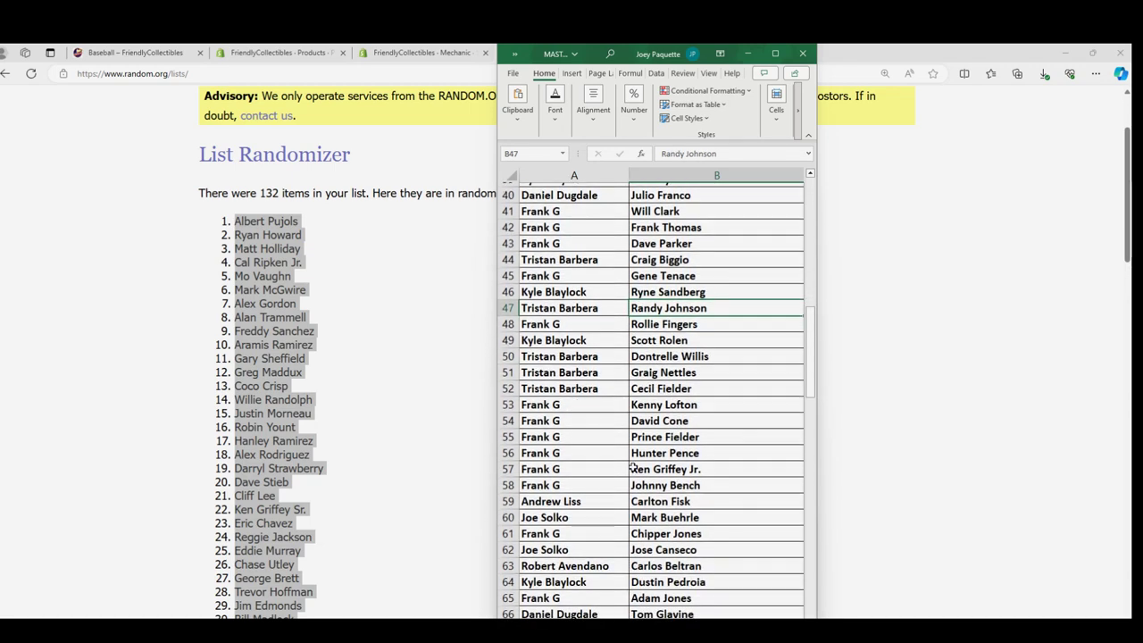
left_click(645, 471)
scroll(670, 491, "down", 3)
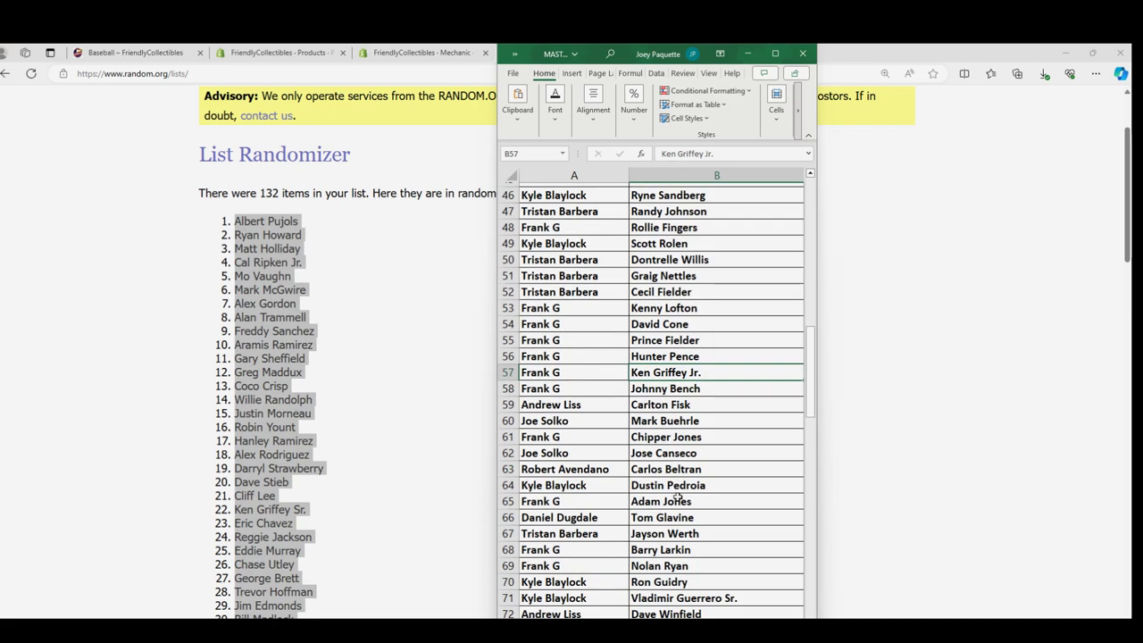
scroll(679, 499, "down", 1)
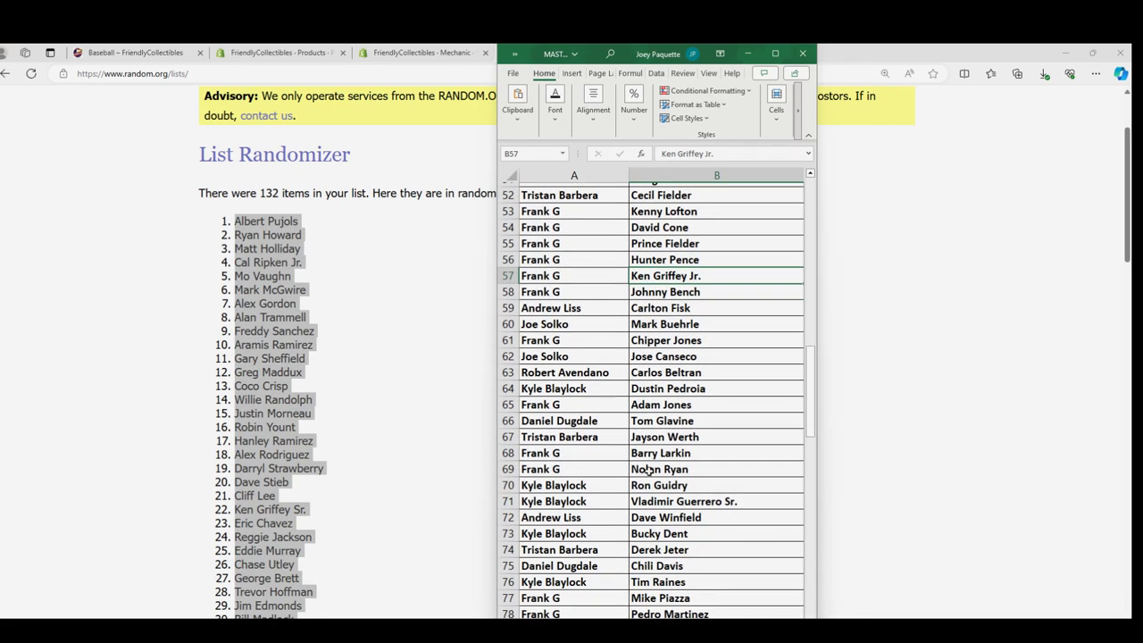
left_click(649, 471)
scroll(661, 500, "down", 1)
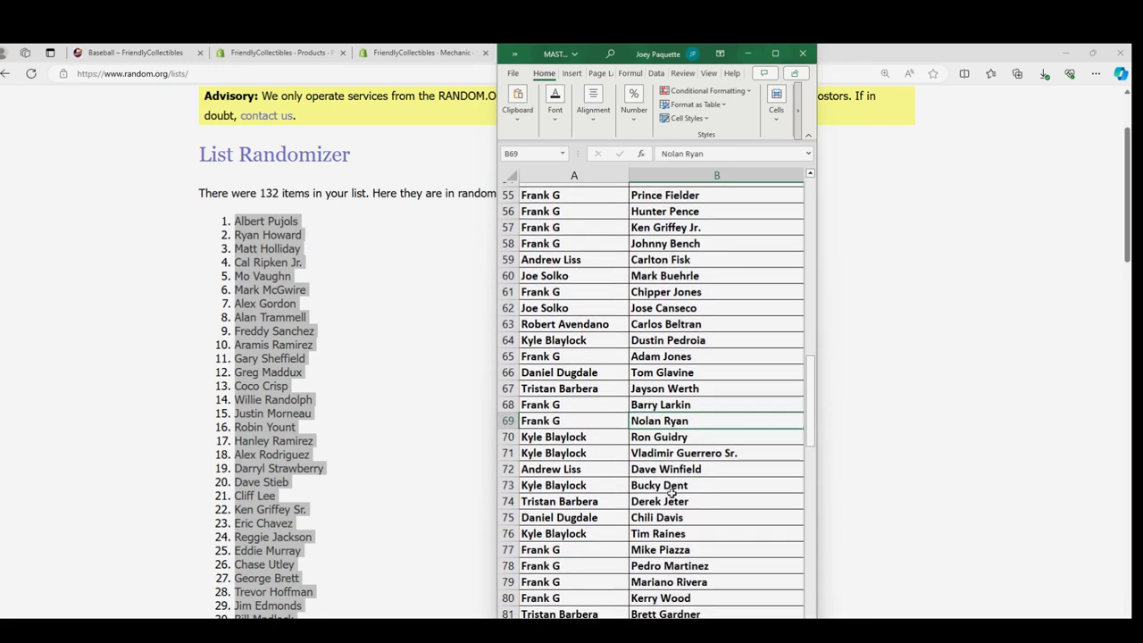
Continue scrolling down to the end of the owner–player pairings
left_click_drag(563, 501, 661, 501)
scroll(621, 567, "down", 2)
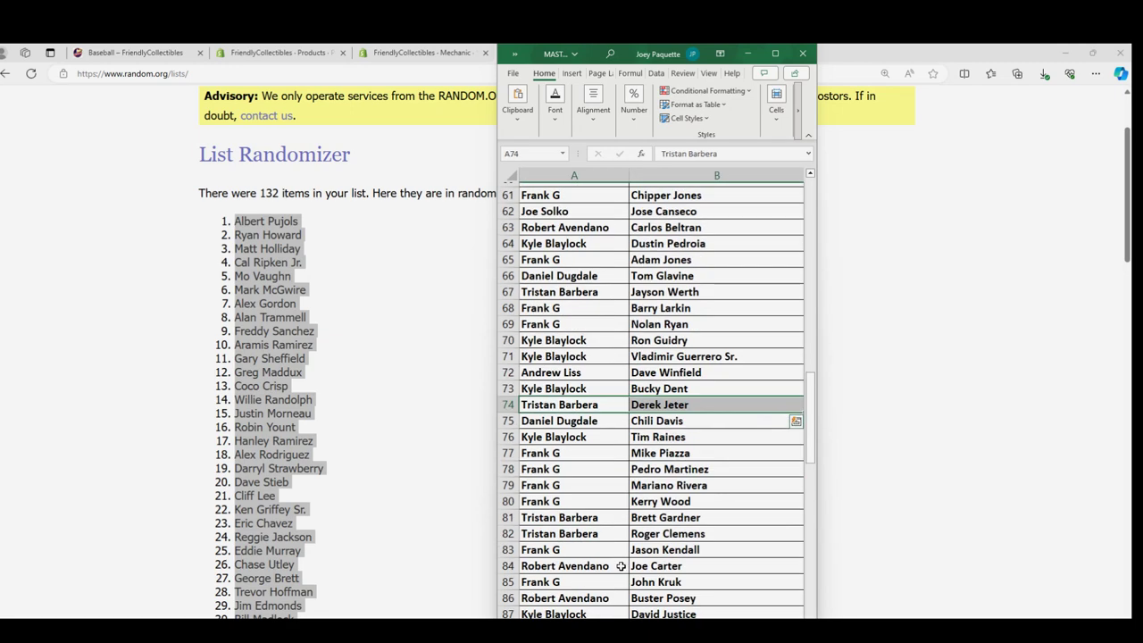
scroll(679, 478, "down", 1)
left_click_drag(670, 437, 563, 437)
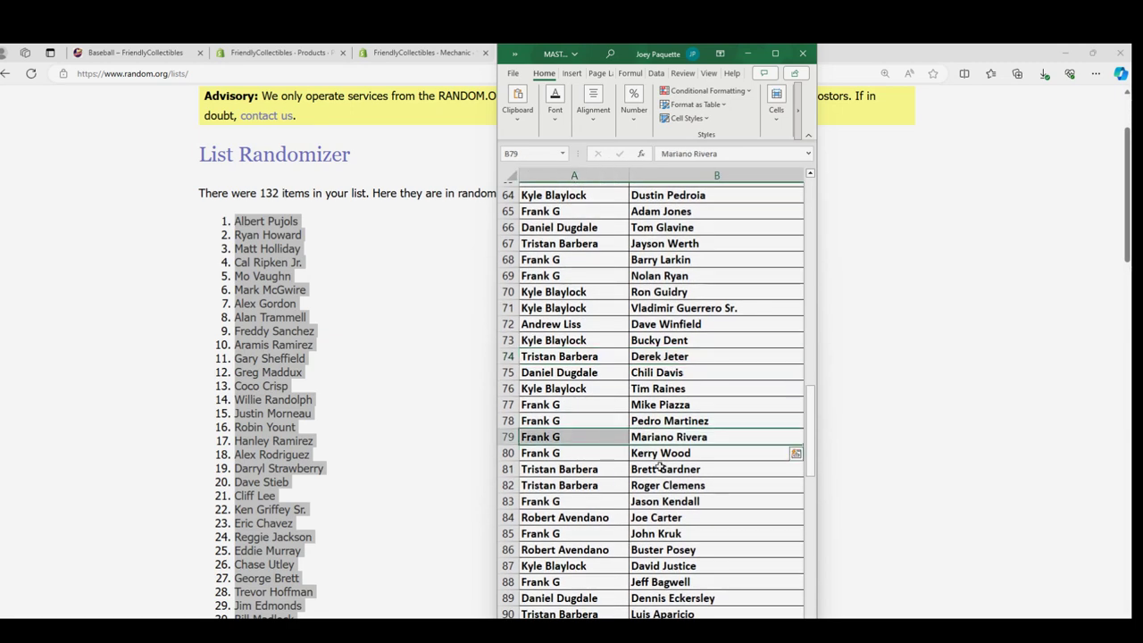
scroll(695, 532, "down", 3)
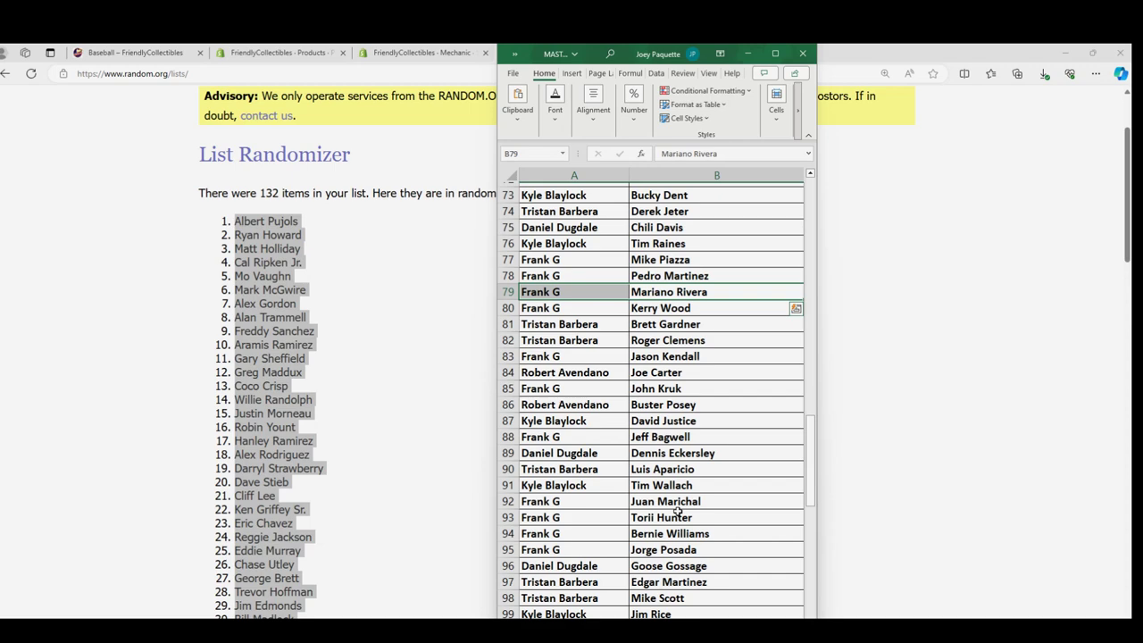
scroll(678, 510, "down", 3)
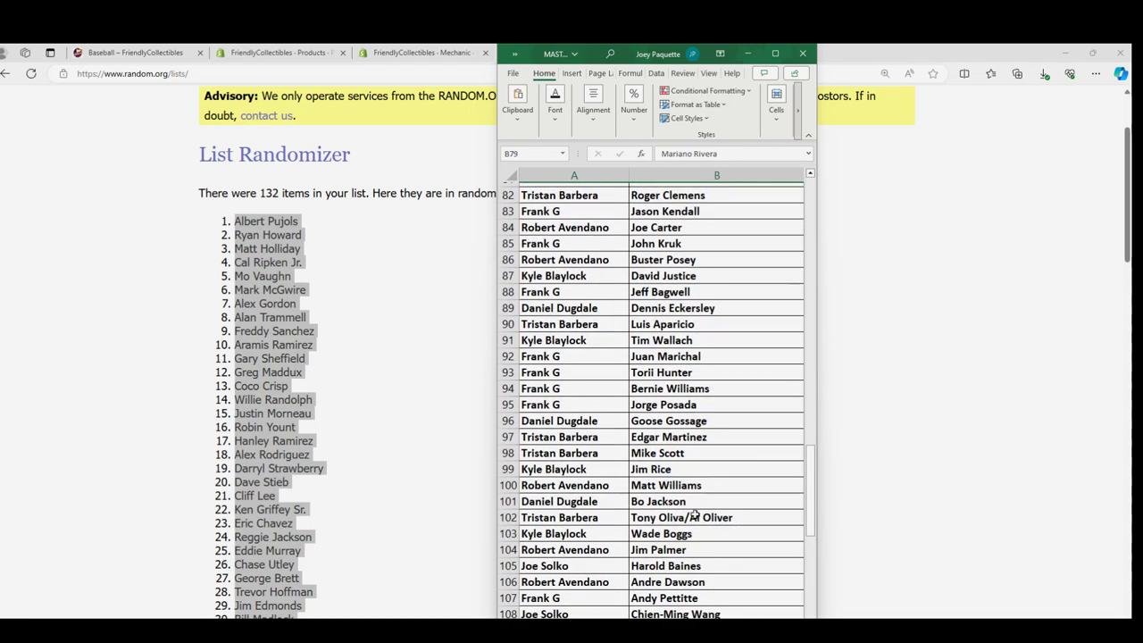
scroll(695, 516, "down", 2)
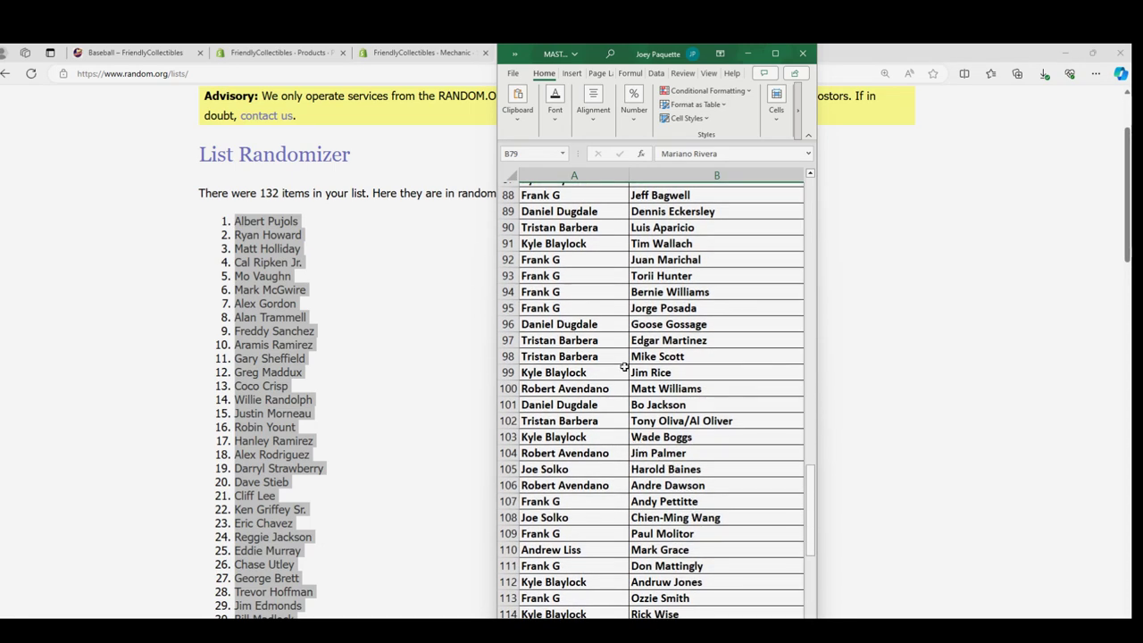
scroll(559, 443, "down", 1)
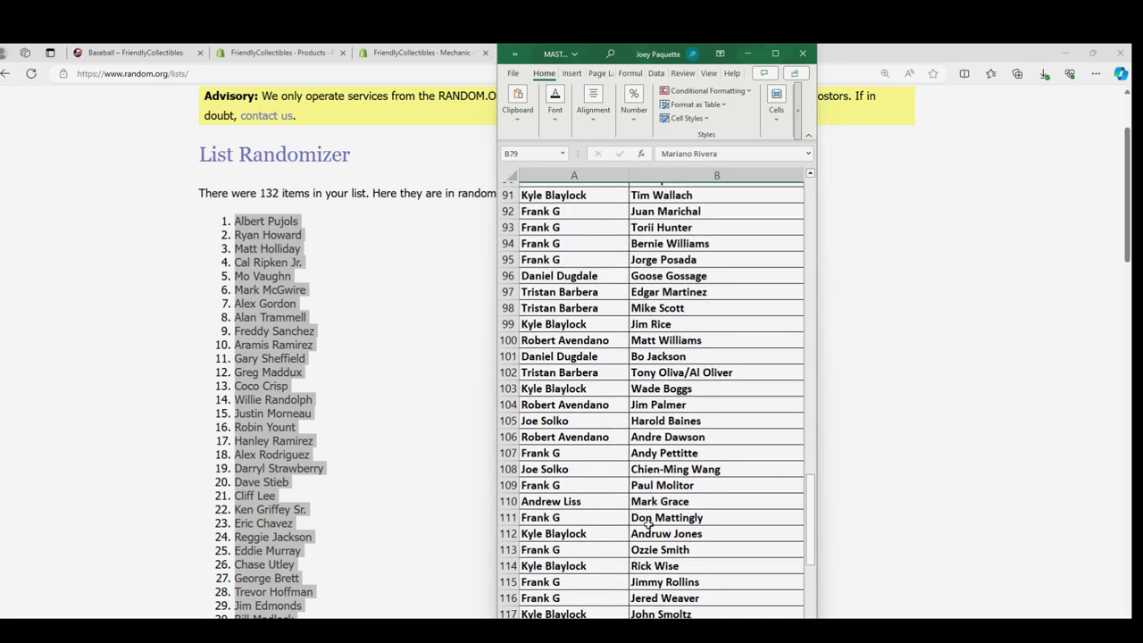
scroll(610, 550, "down", 1)
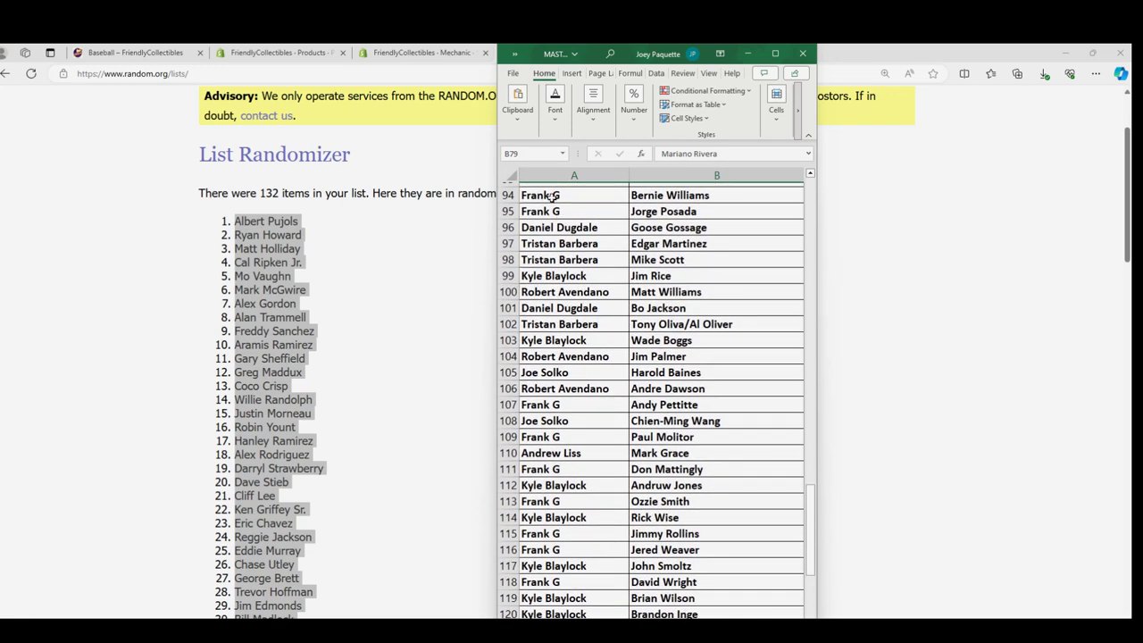
scroll(657, 500, "down", 2)
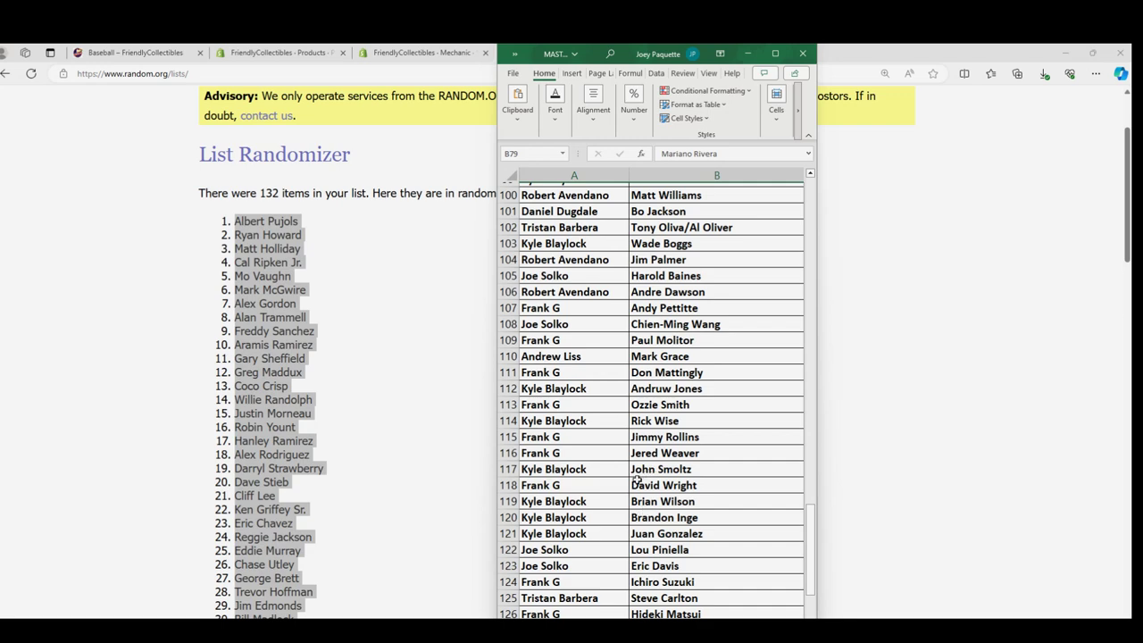
scroll(633, 471, "down", 3)
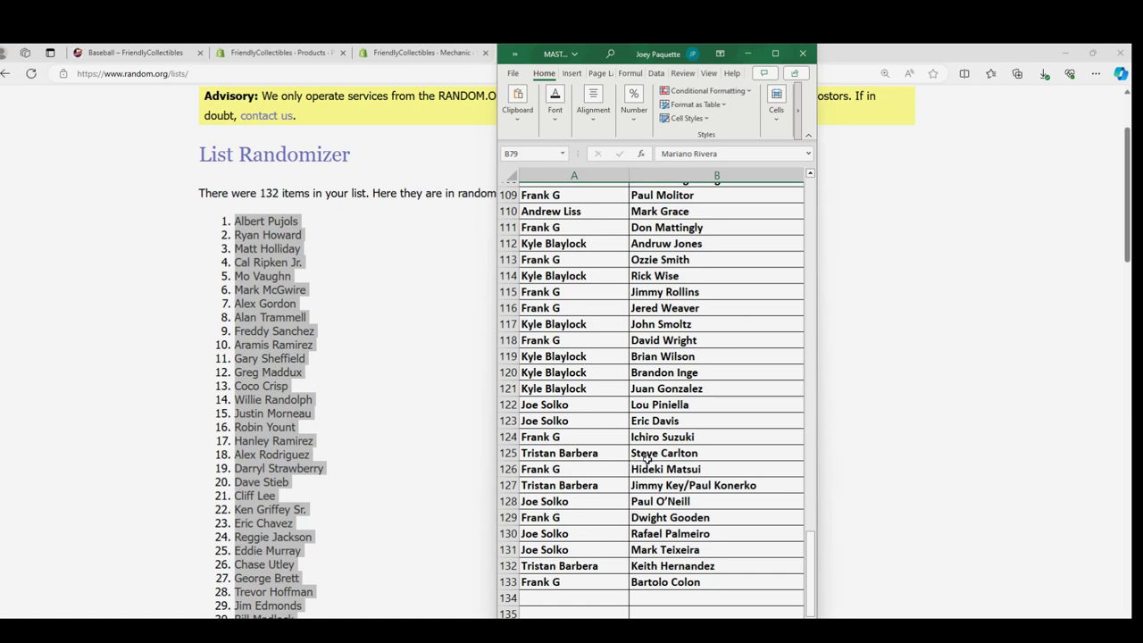
Scroll back up to the header row, checking the owner and player paired in row 48
scroll(640, 458, "up", 2)
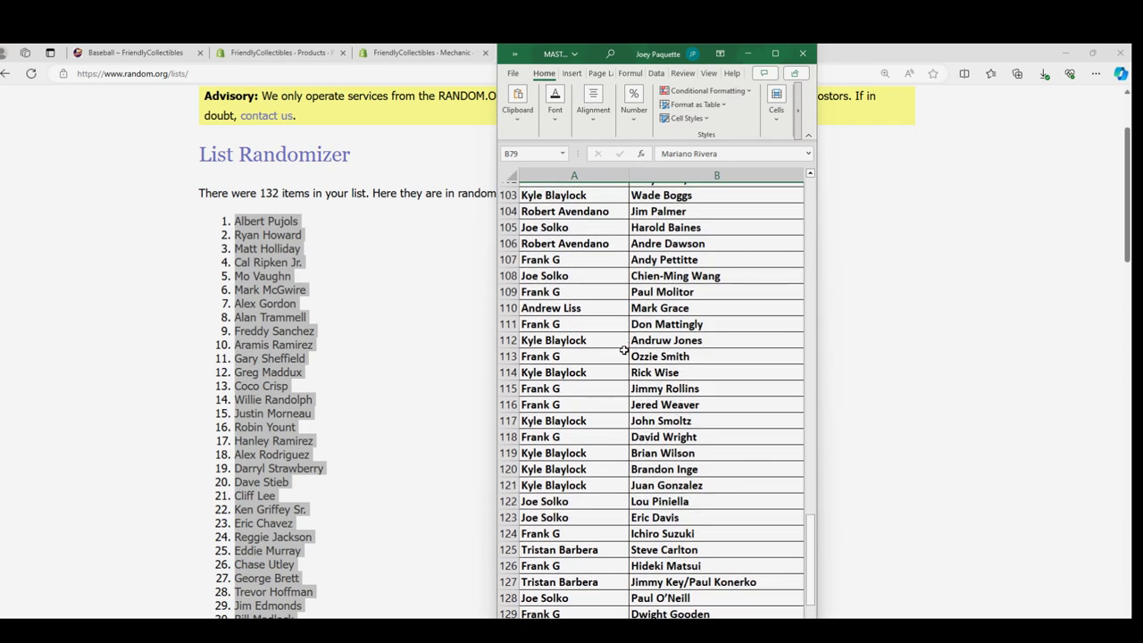
scroll(669, 393, "up", 1)
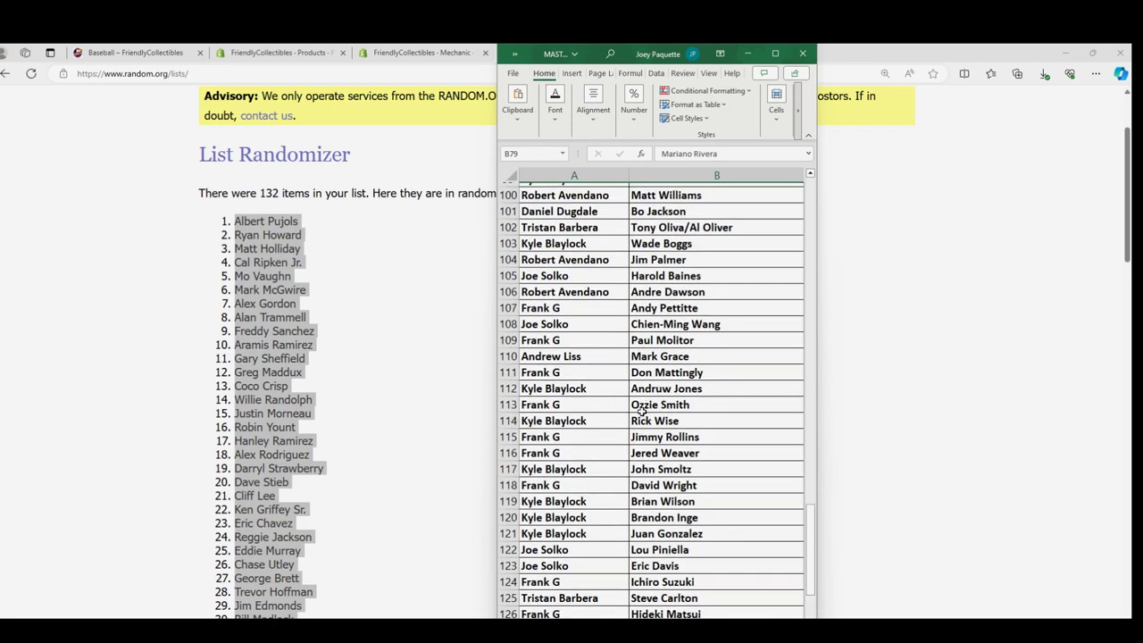
scroll(641, 408, "up", 3)
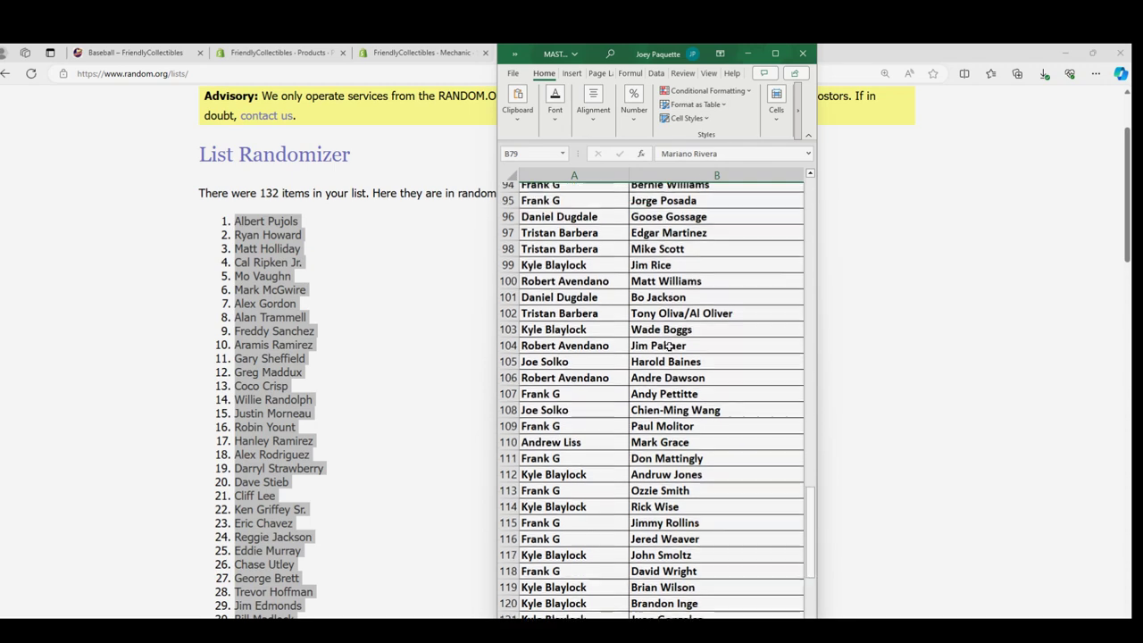
scroll(661, 338, "up", 2)
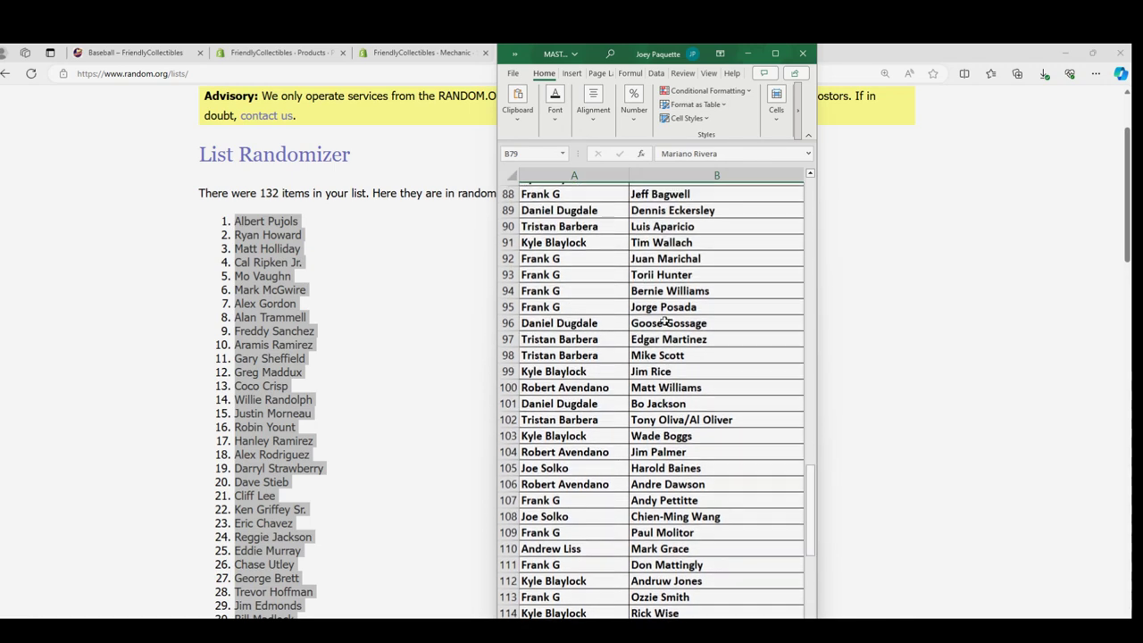
scroll(657, 355, "up", 1)
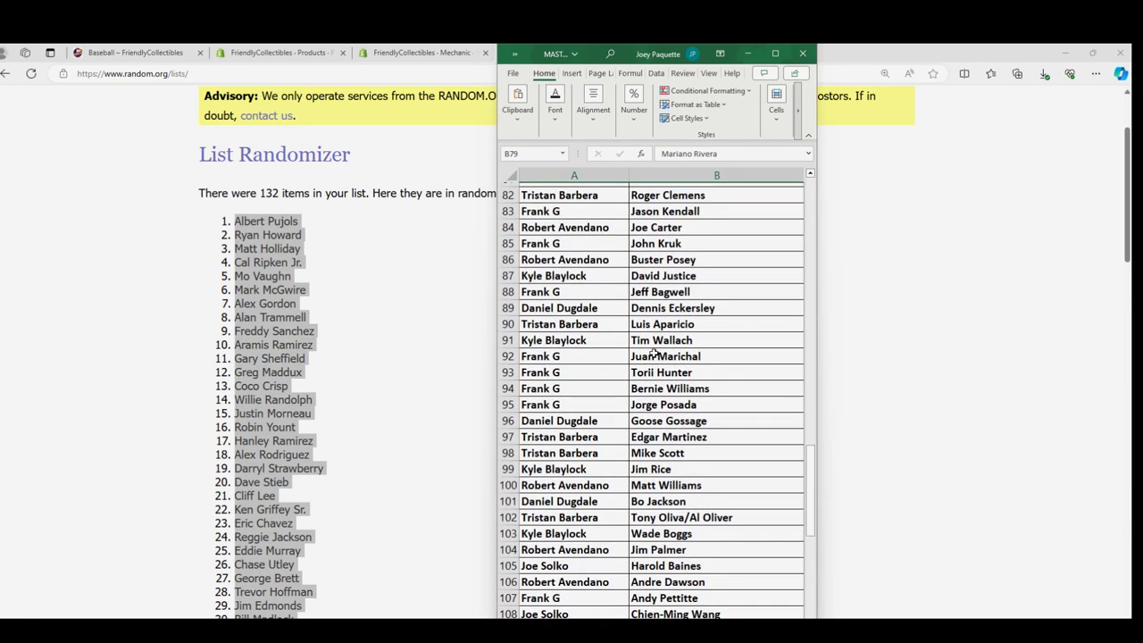
scroll(658, 346, "up", 3)
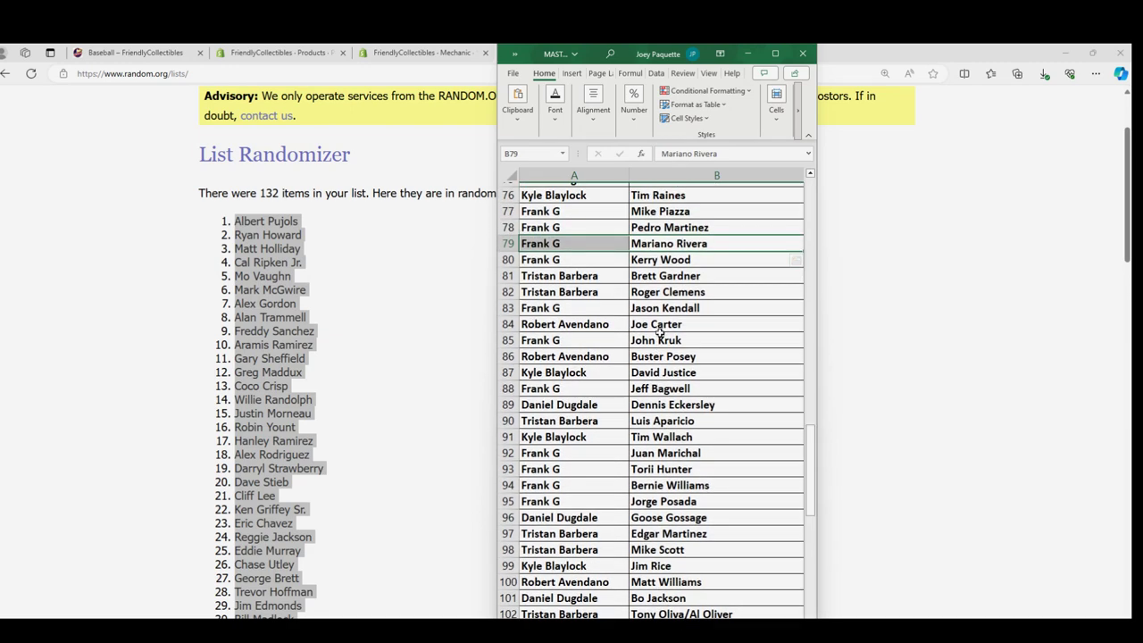
scroll(658, 340, "up", 2)
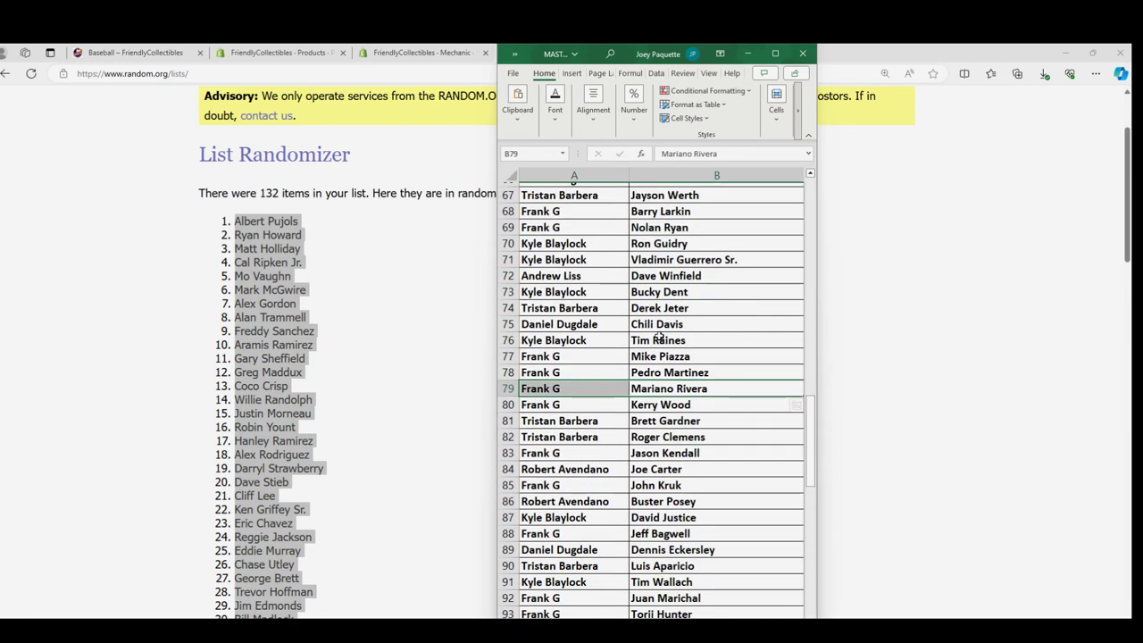
scroll(658, 337, "up", 1)
scroll(616, 323, "up", 6)
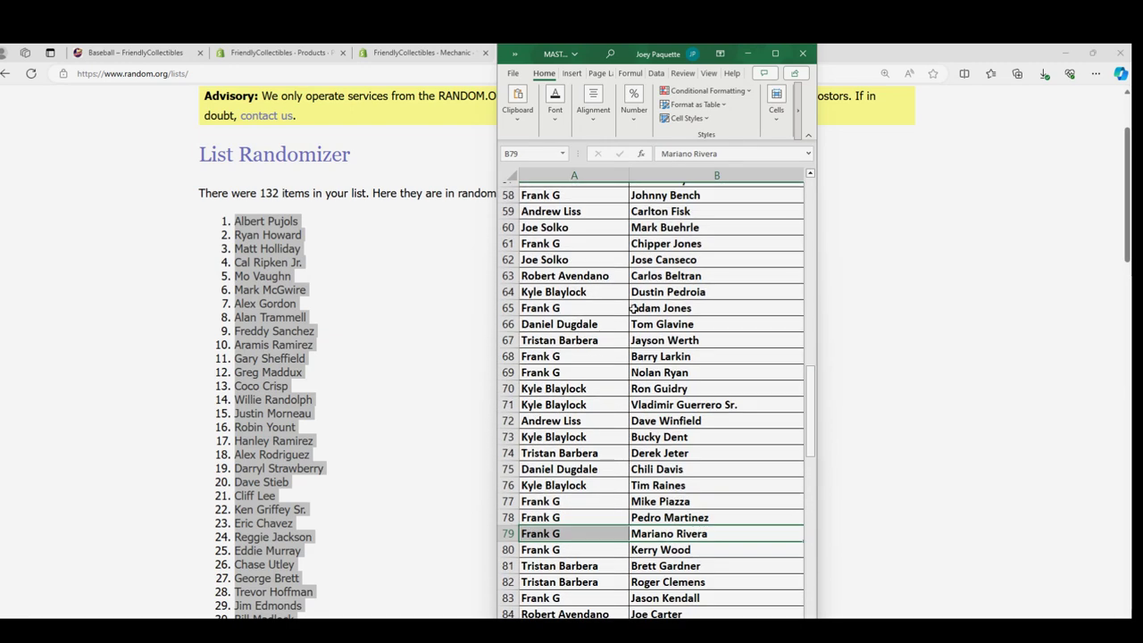
scroll(601, 329, "up", 3)
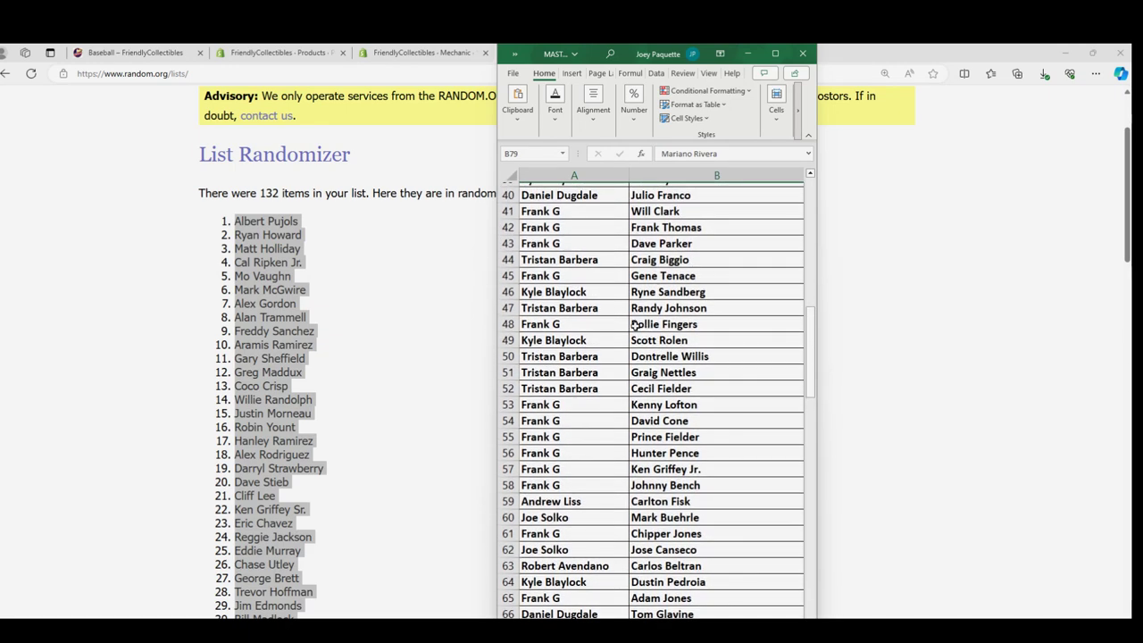
left_click(622, 326)
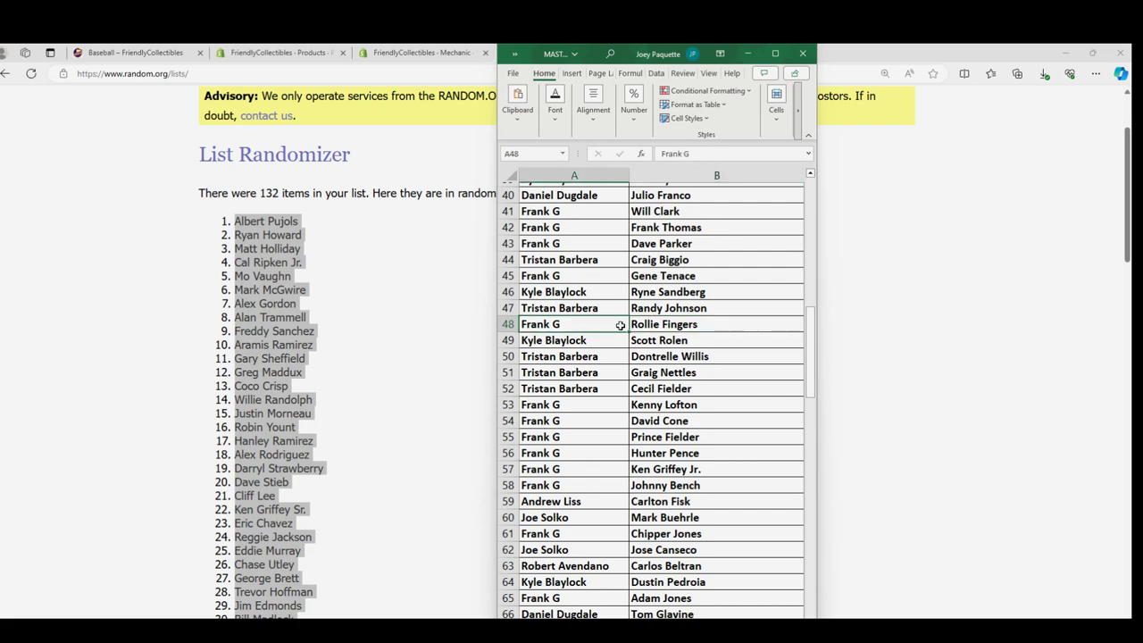
left_click(645, 324)
scroll(601, 332, "up", 3)
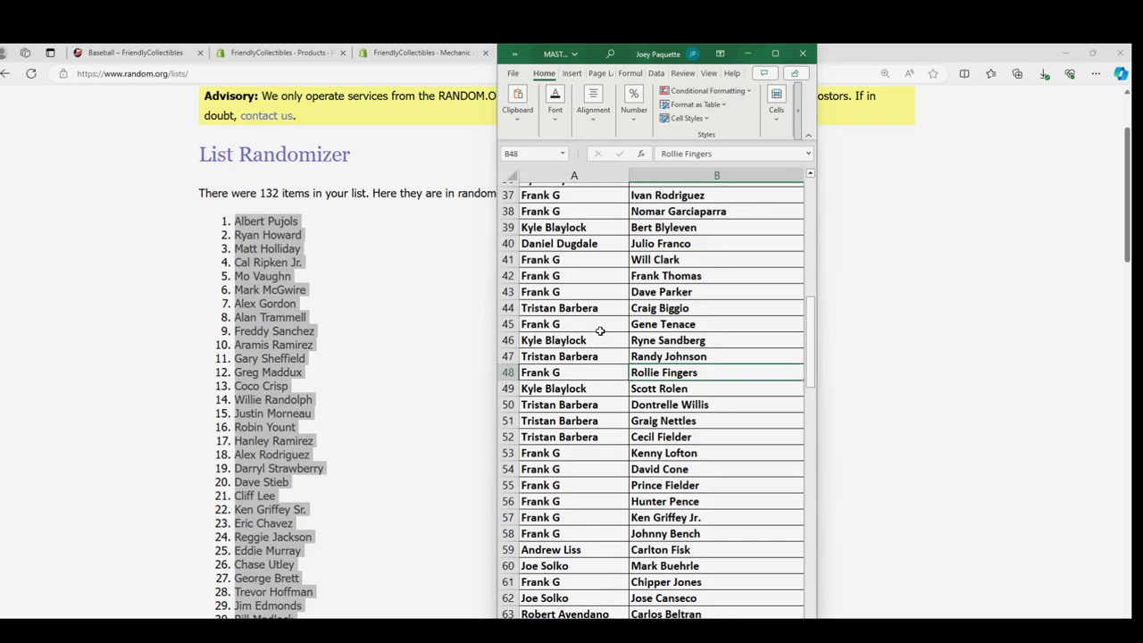
scroll(602, 331, "up", 6)
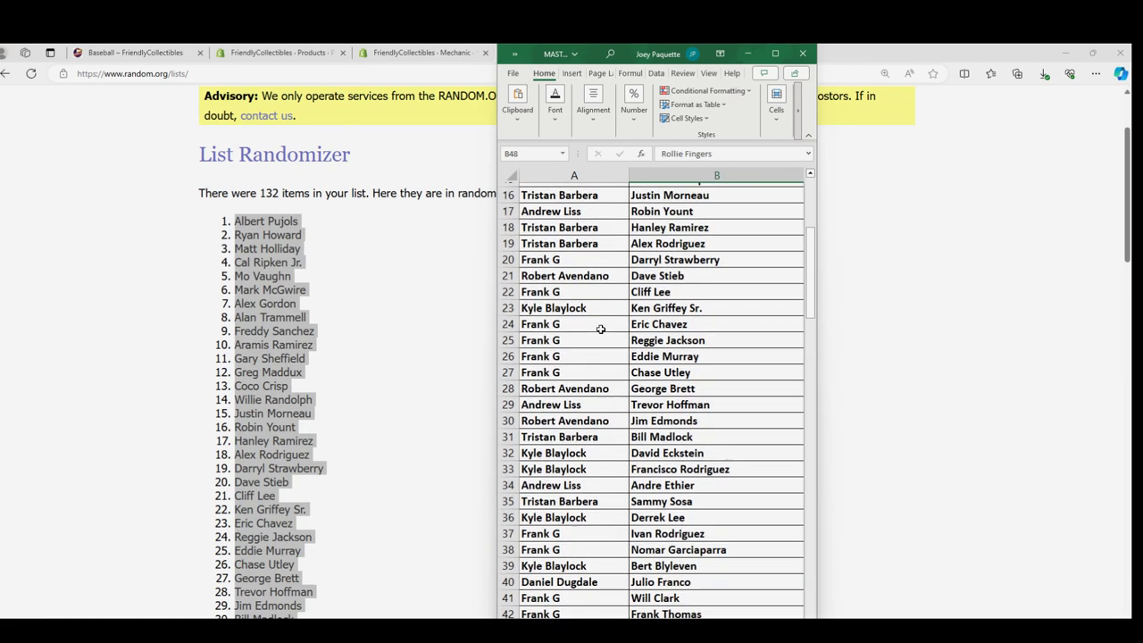
scroll(601, 334, "up", 5)
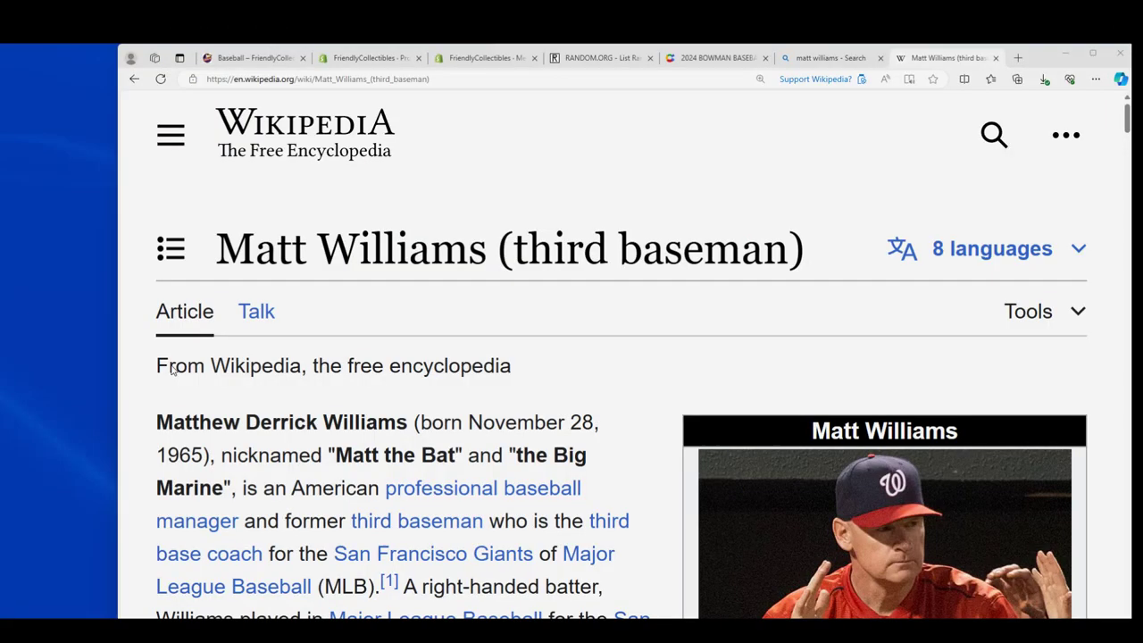
Maximize the browser window and read the opening of the Matt Williams (third baseman) article
scroll(629, 321, "down", 3)
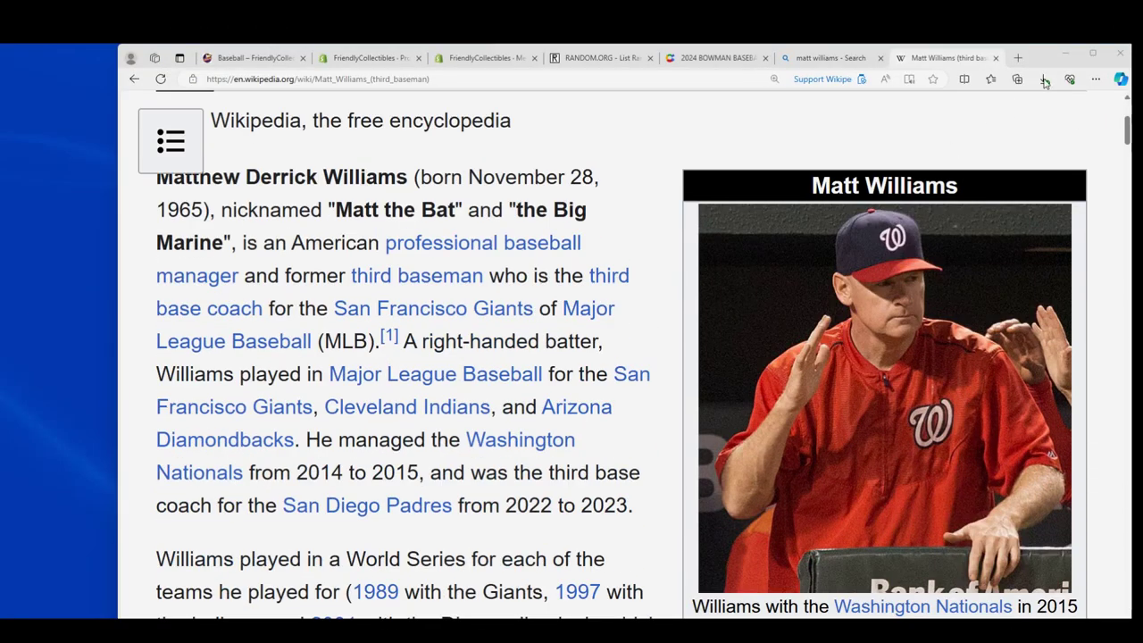
left_click(1094, 57)
scroll(826, 382, "down", 2)
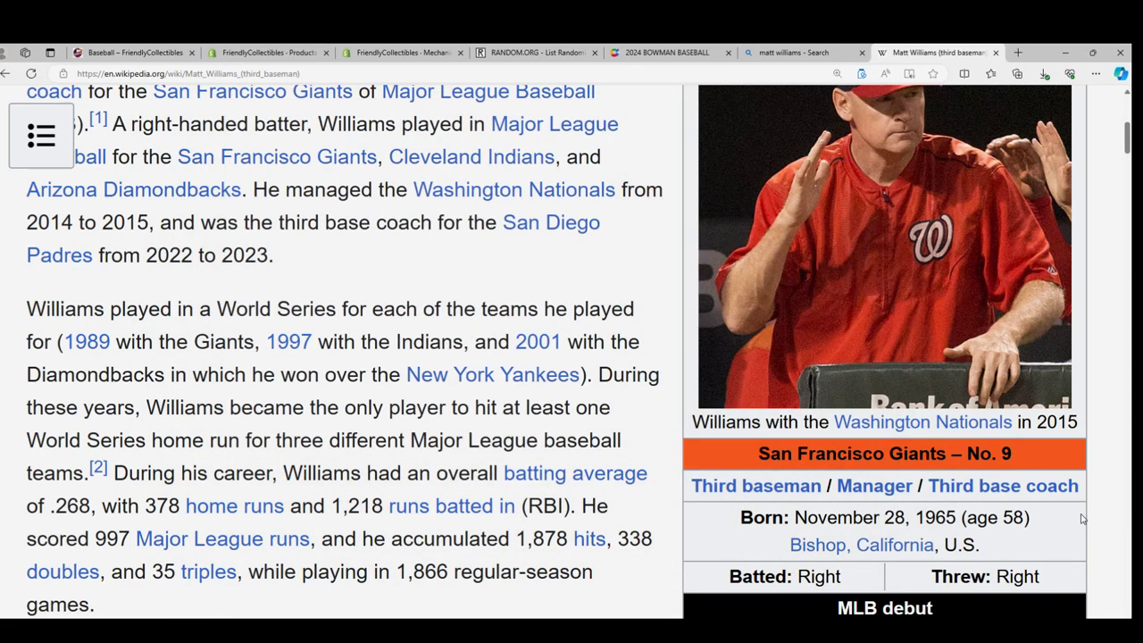
scroll(1082, 518, "down", 3)
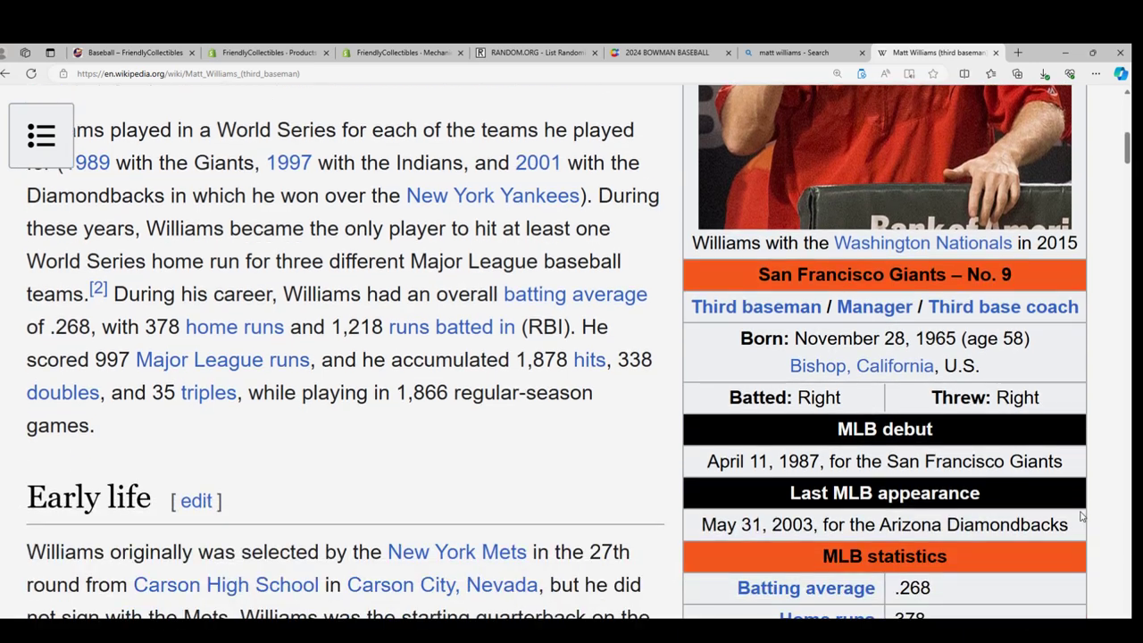
scroll(1082, 516, "down", 2)
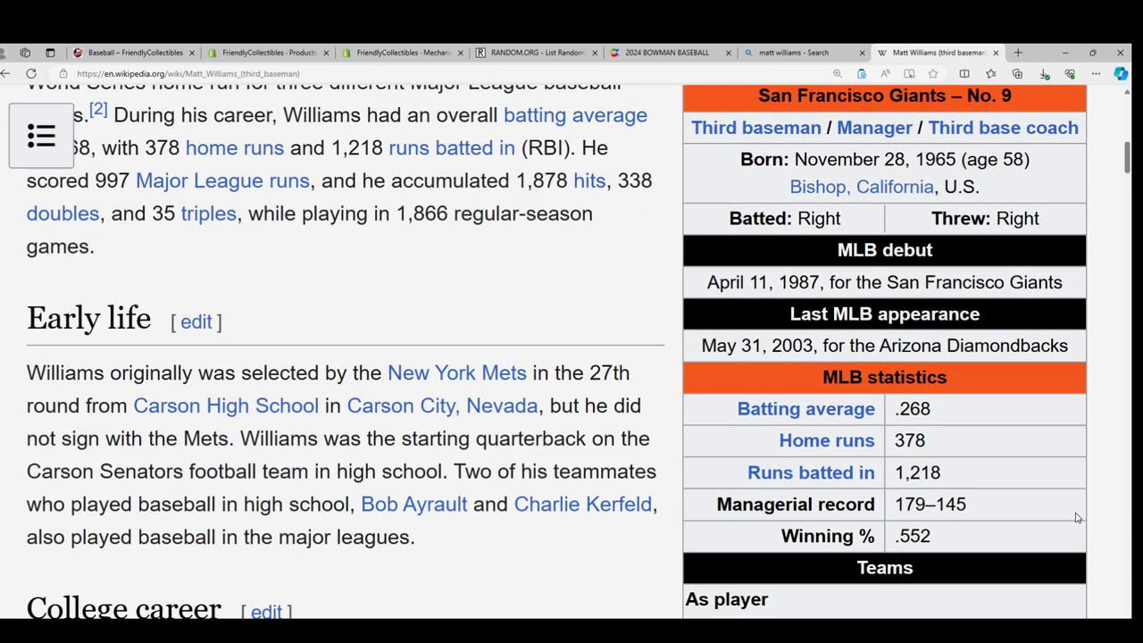
scroll(1078, 517, "down", 1)
scroll(1078, 517, "down", 3)
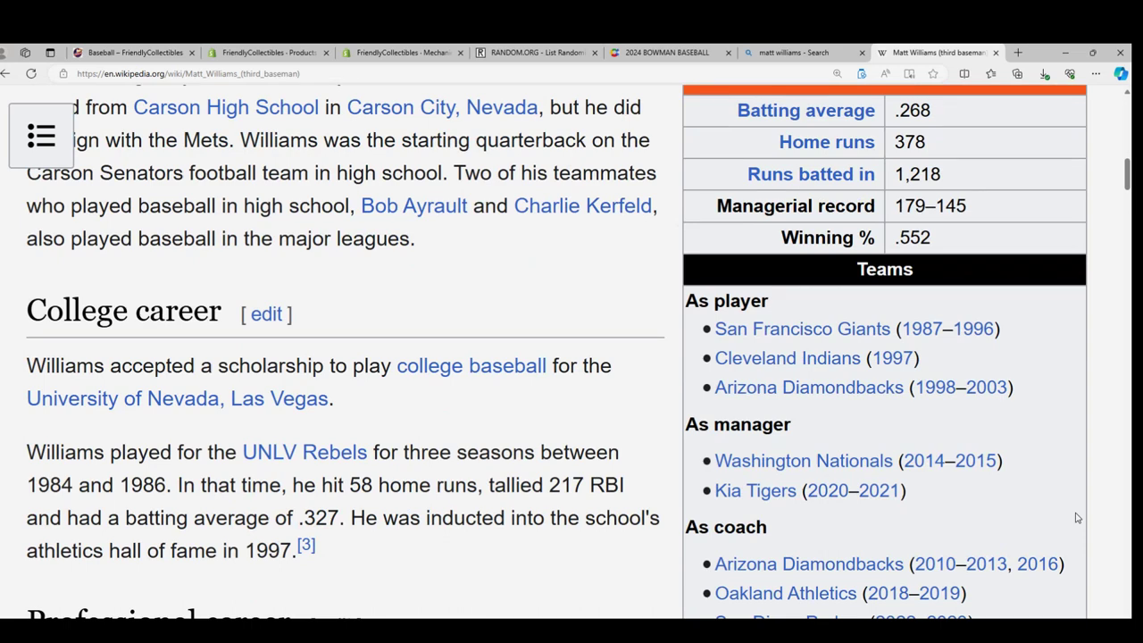
Review his career and awards, ending on the infobox totals: .268 average, 378 home runs, 1,218 RBI
scroll(1078, 518, "down", 1)
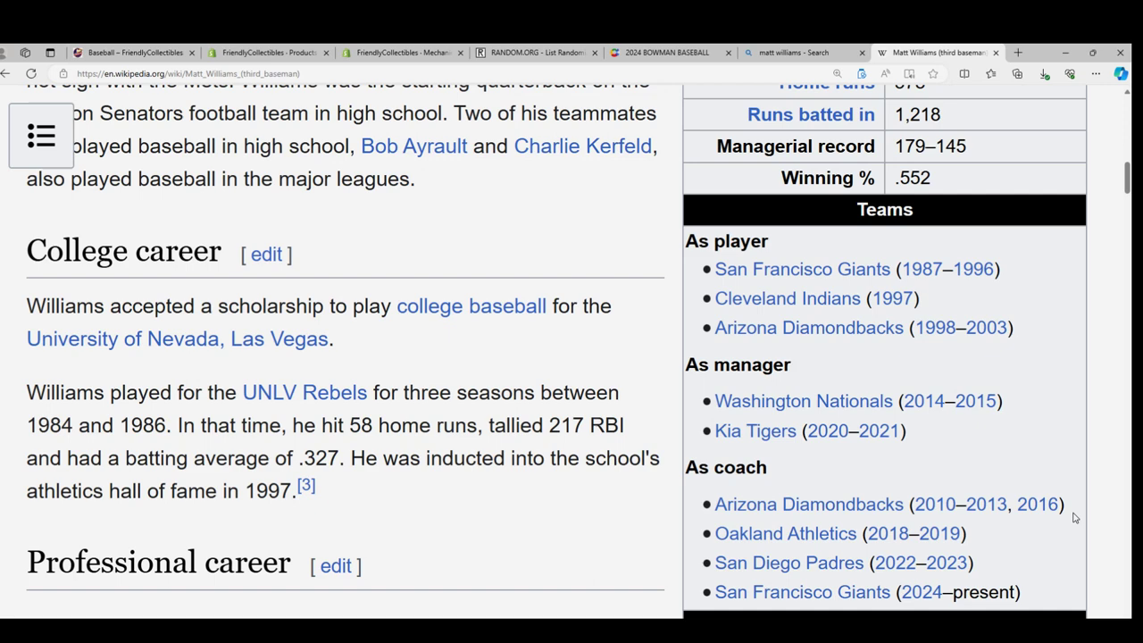
scroll(1076, 517, "down", 2)
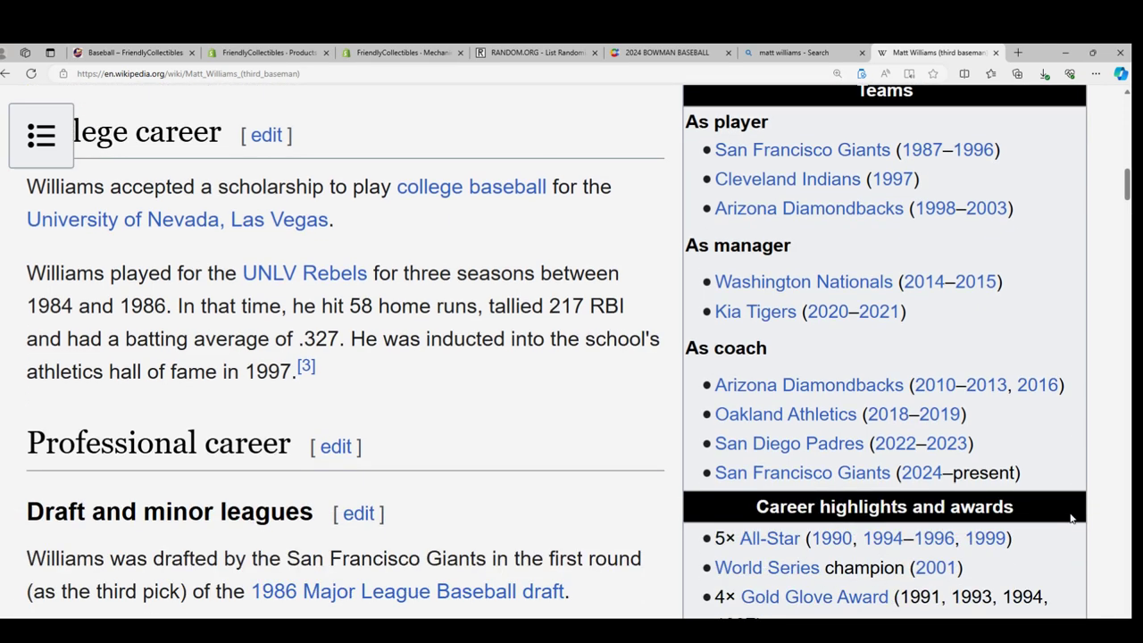
scroll(1072, 518, "down", 2)
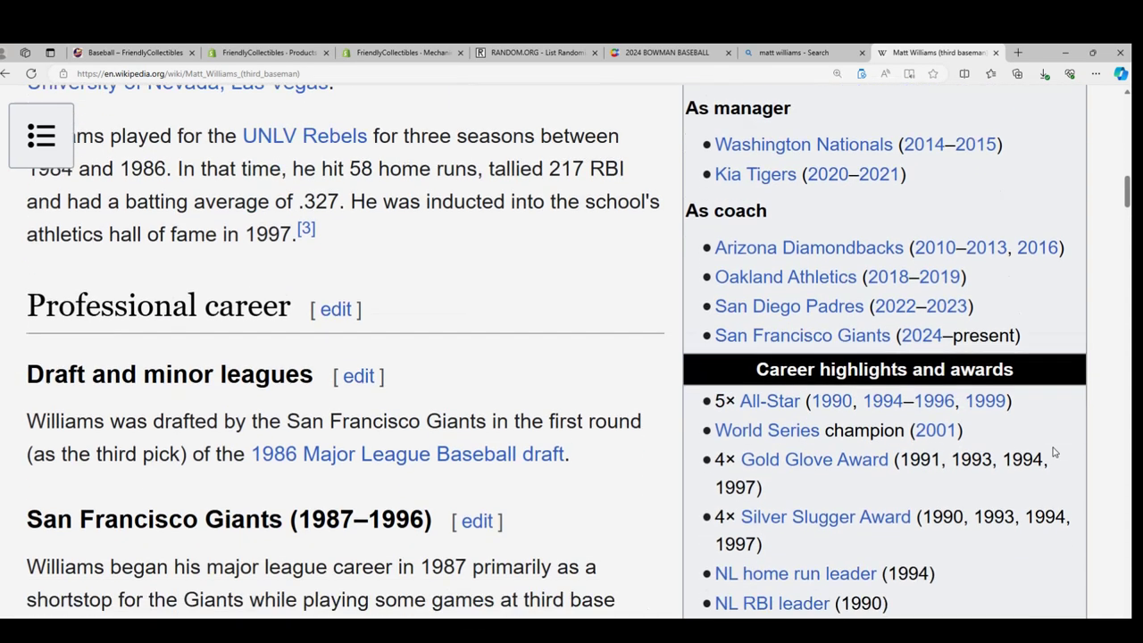
scroll(1046, 510, "down", 1)
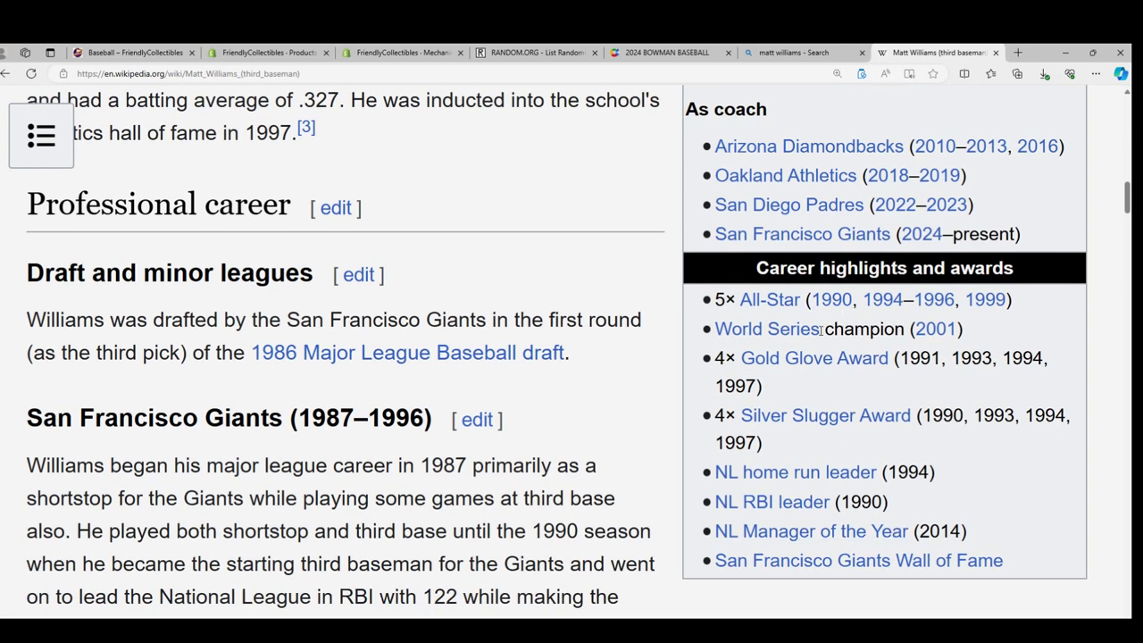
scroll(866, 498, "down", 2)
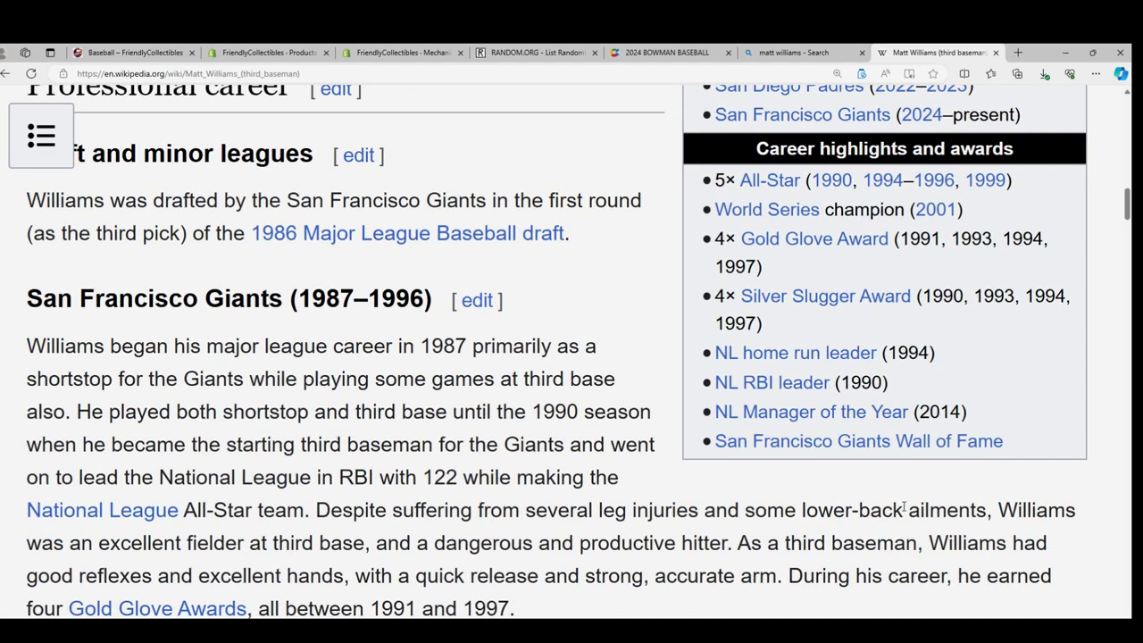
scroll(905, 506, "up", 3)
mouse_move(864, 430)
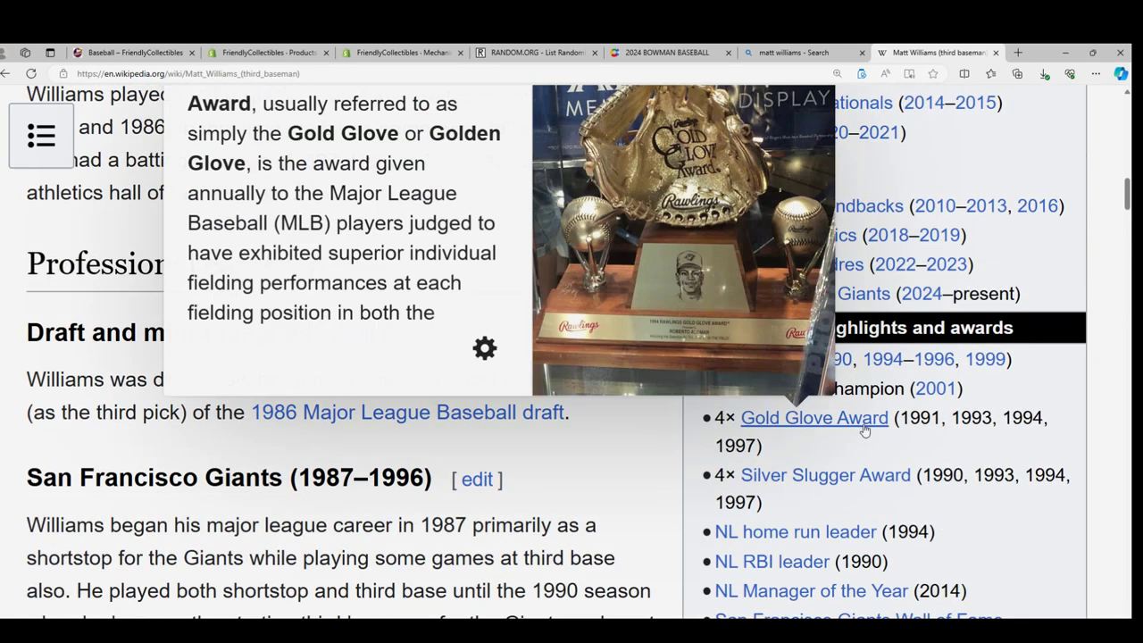
scroll(865, 430, "up", 2)
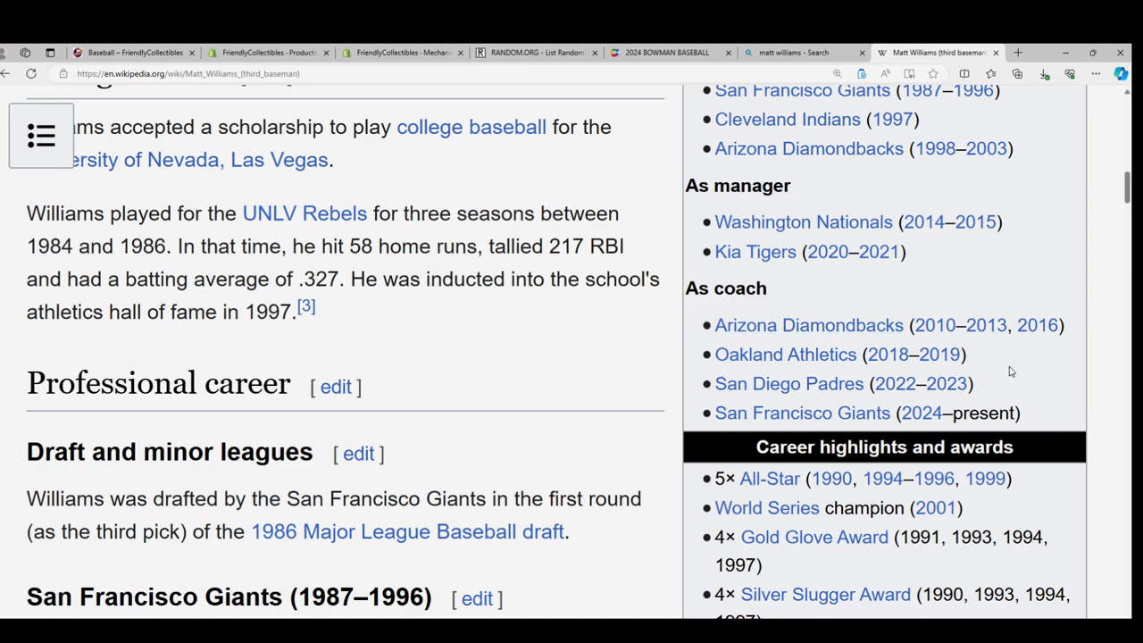
scroll(1010, 372, "up", 2)
scroll(899, 534, "down", 3)
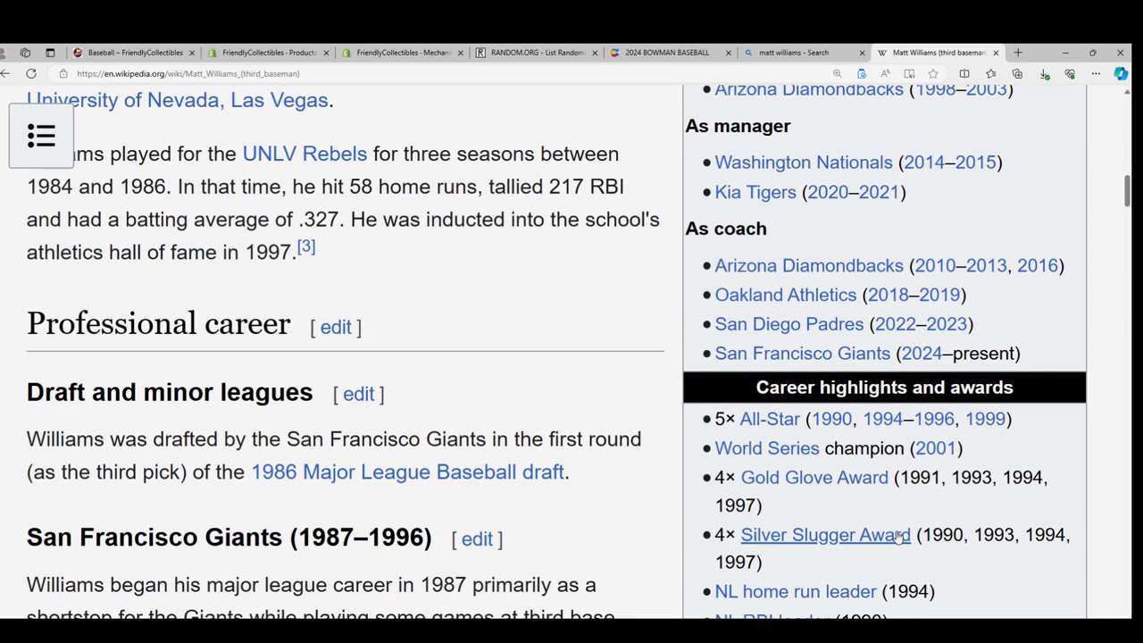
scroll(899, 534, "down", 2)
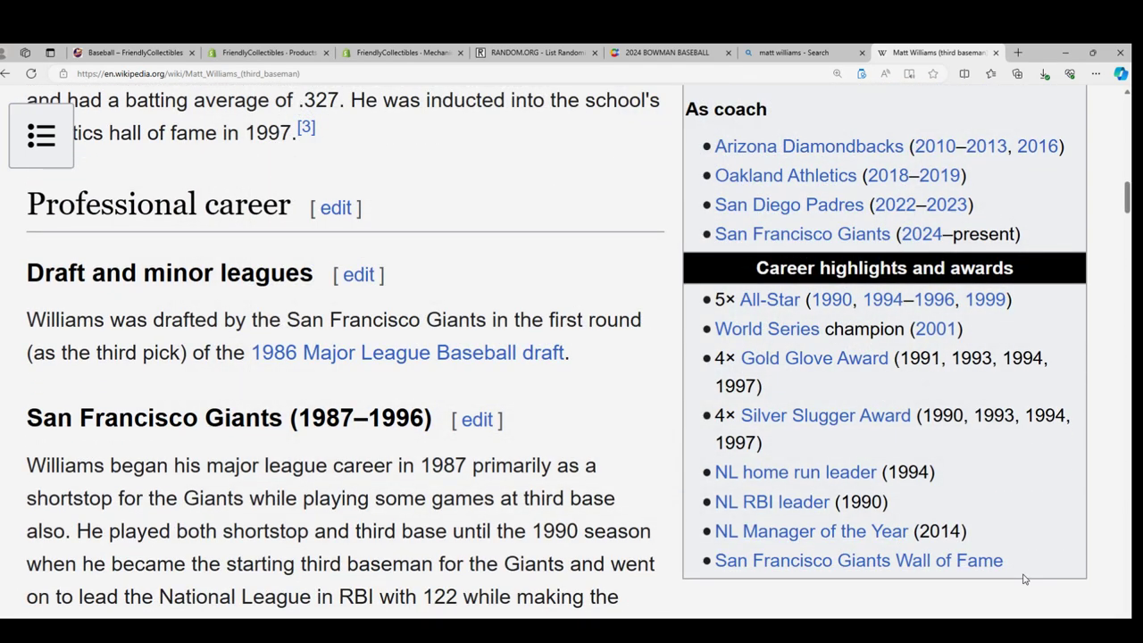
scroll(1009, 542, "down", 4)
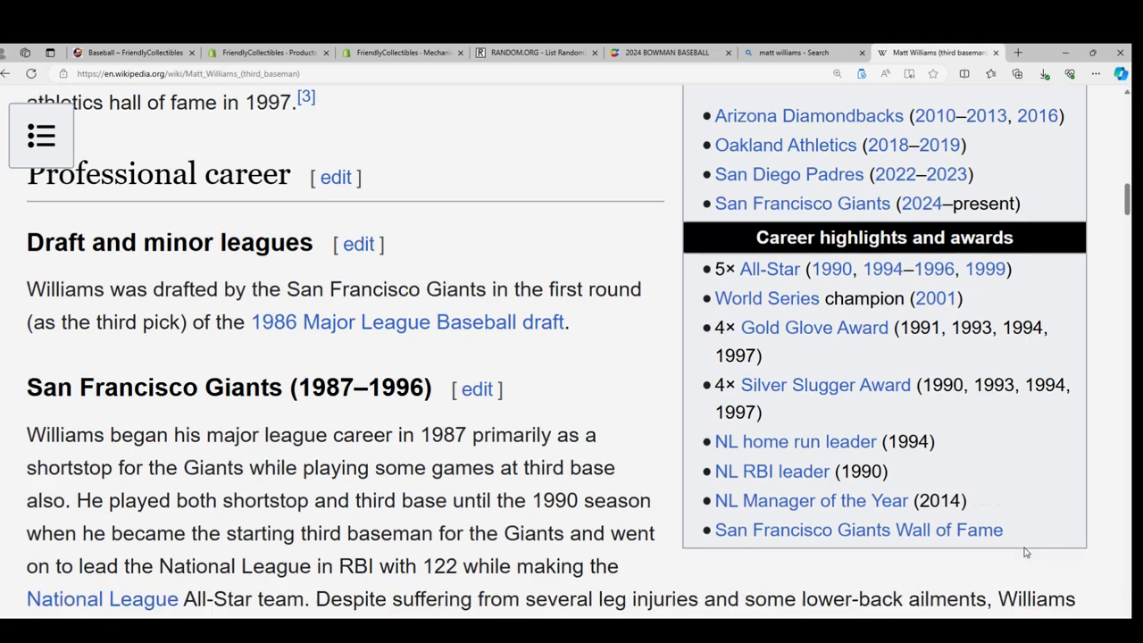
scroll(1022, 549, "down", 8)
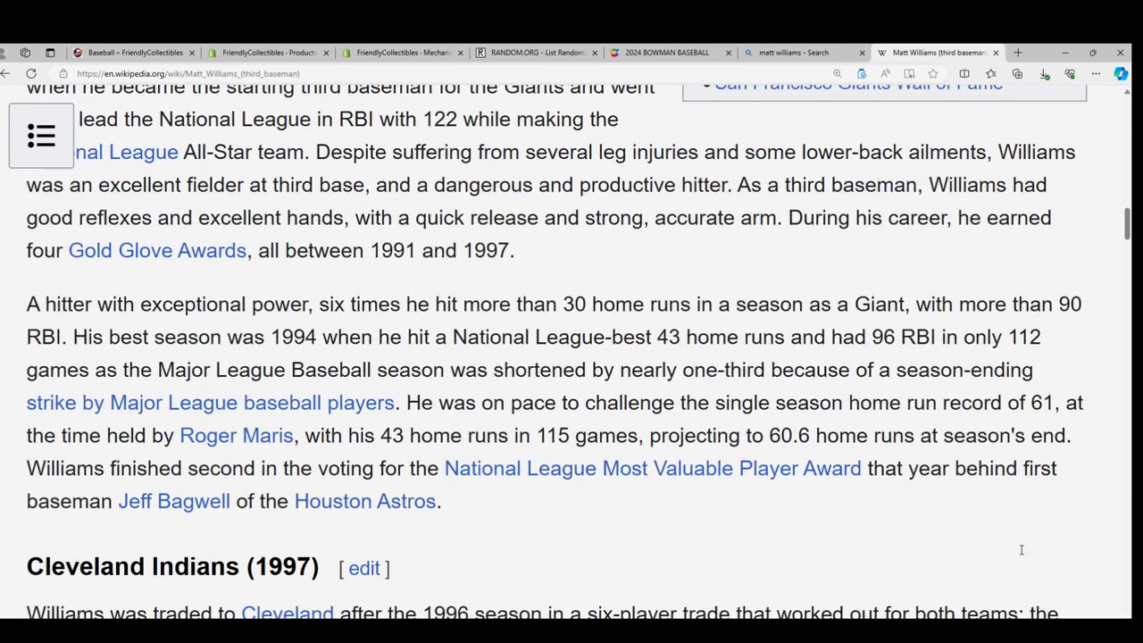
scroll(1043, 562, "up", 20)
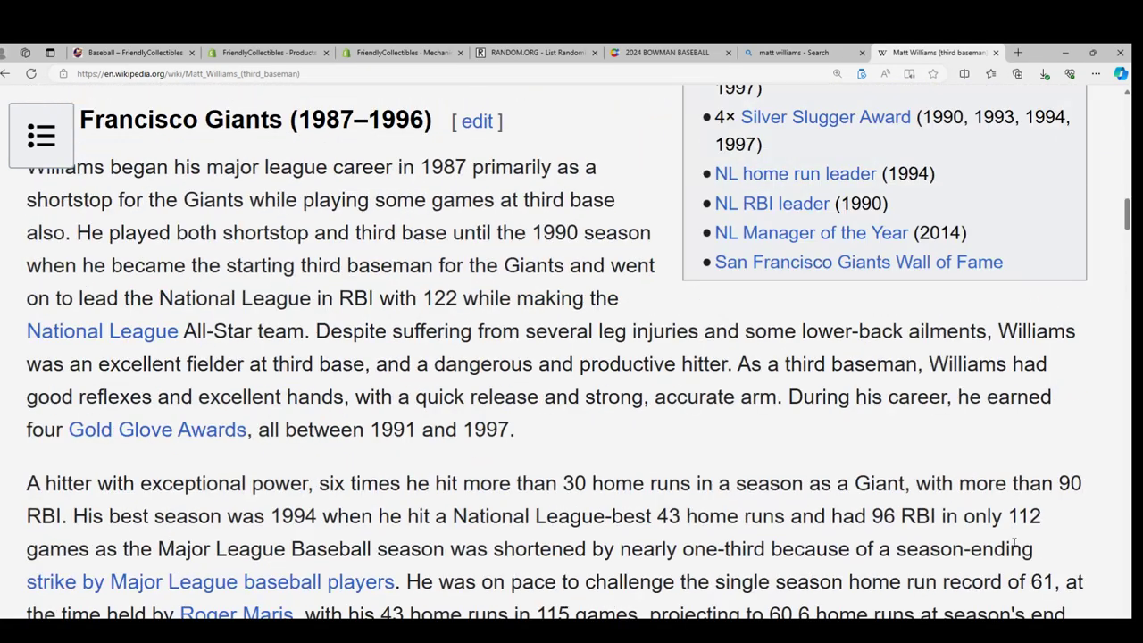
scroll(962, 507, "up", 7)
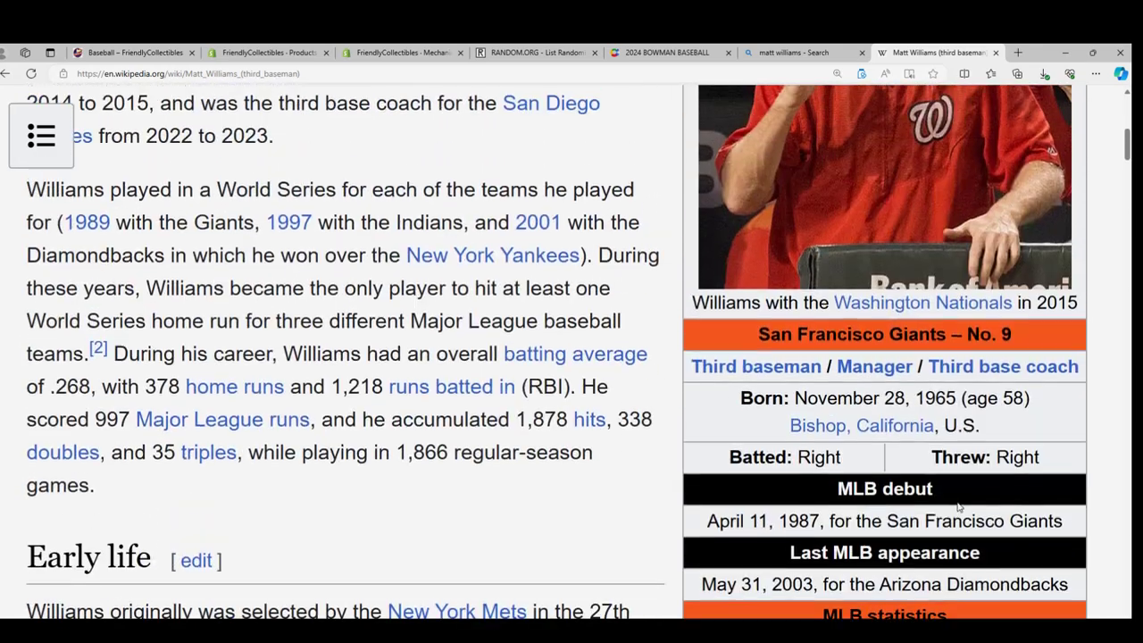